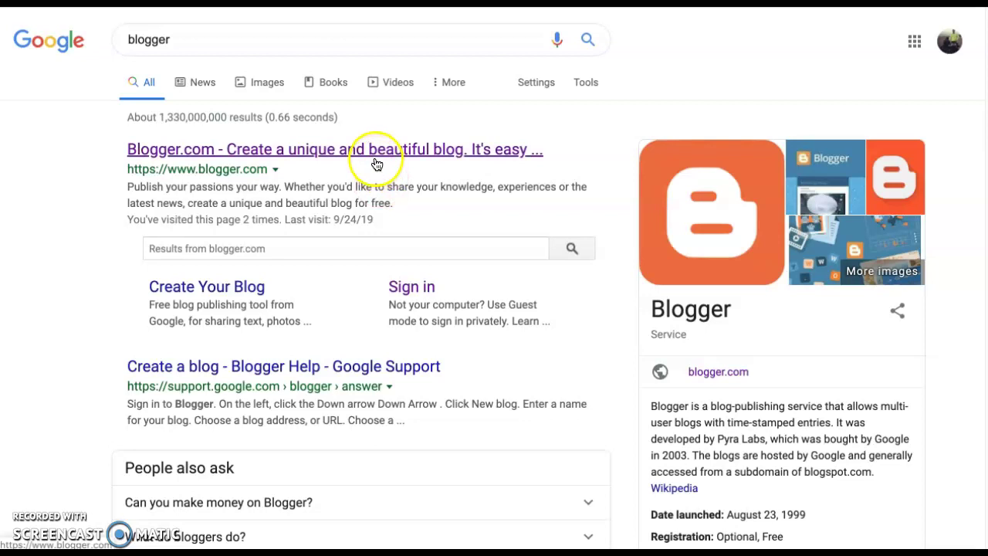
# Open Blogger and fill in a new blog with the title "EDCI Example", the address EDCIexample and the Contempo theme
pyautogui.click(375, 158)
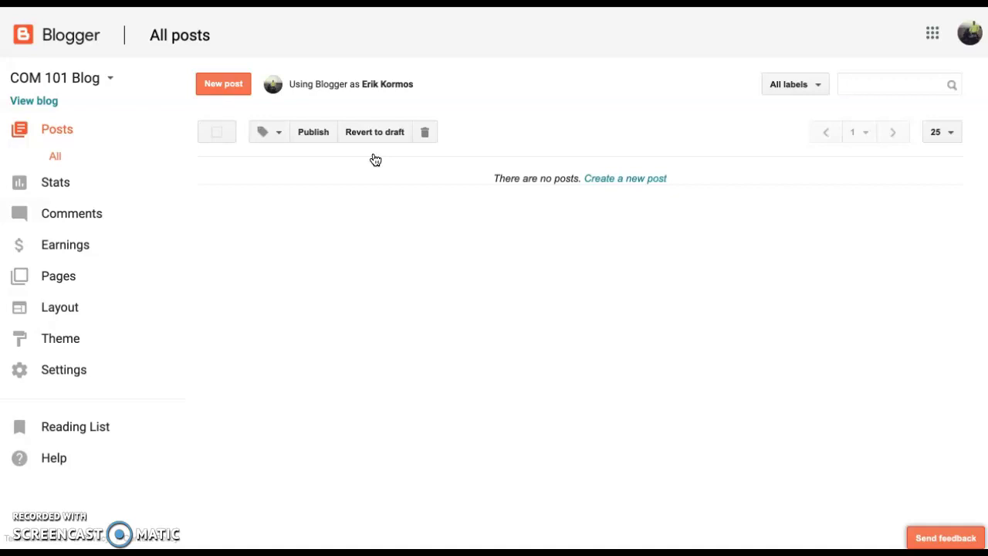
pyautogui.click(102, 78)
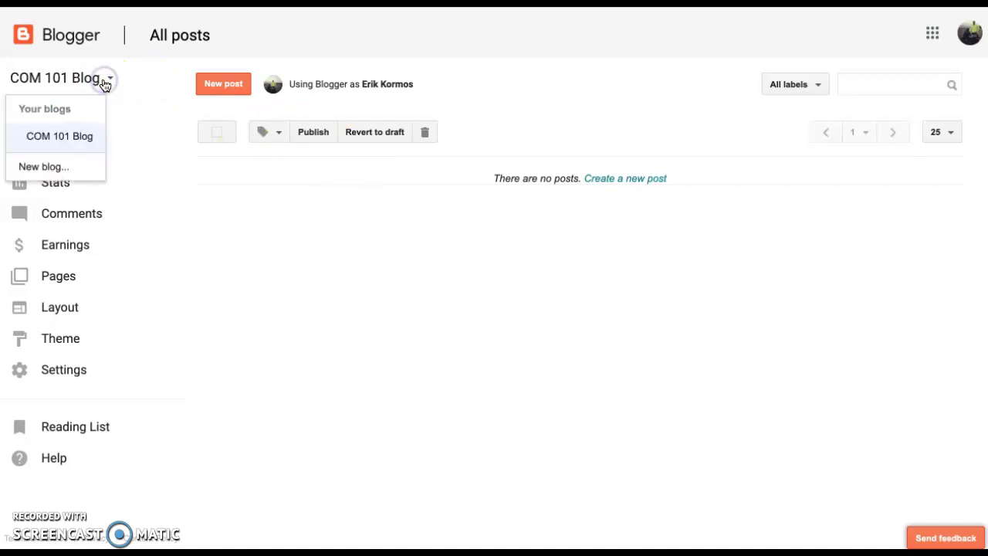
pyautogui.click(60, 170)
pyautogui.click(390, 102)
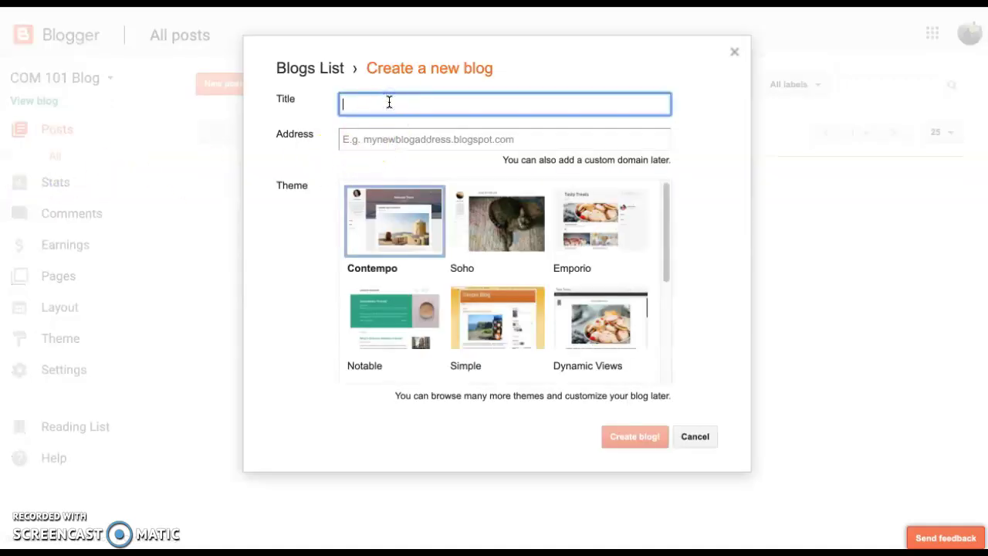
pyautogui.write('EDCI Example')
pyautogui.click(468, 139)
pyautogui.write('EDCIex')
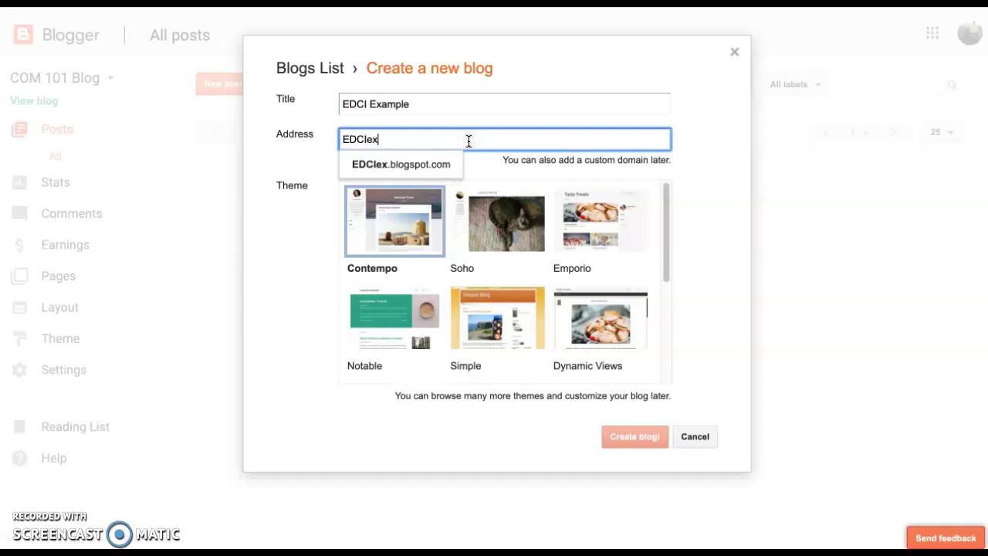
pyautogui.write('ample')
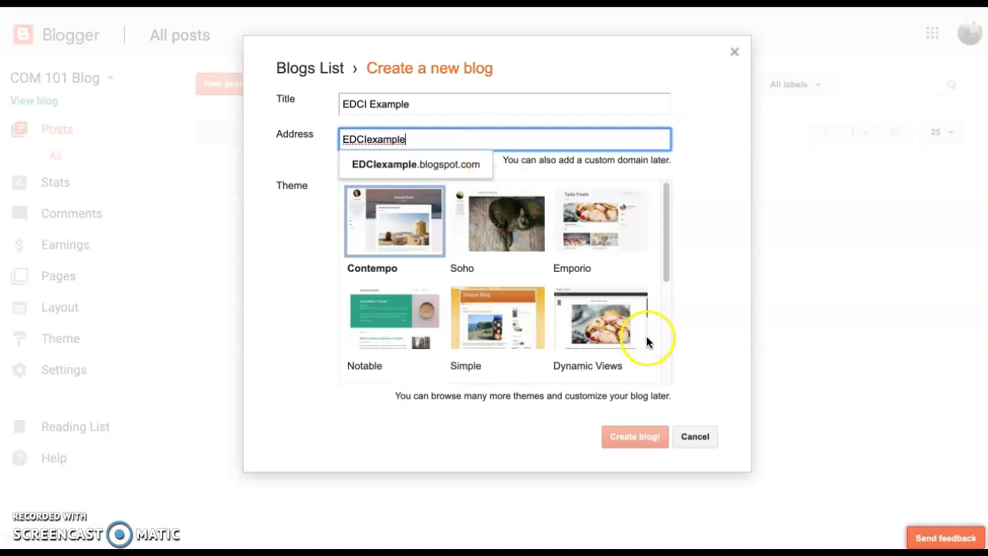
pyautogui.click(413, 238)
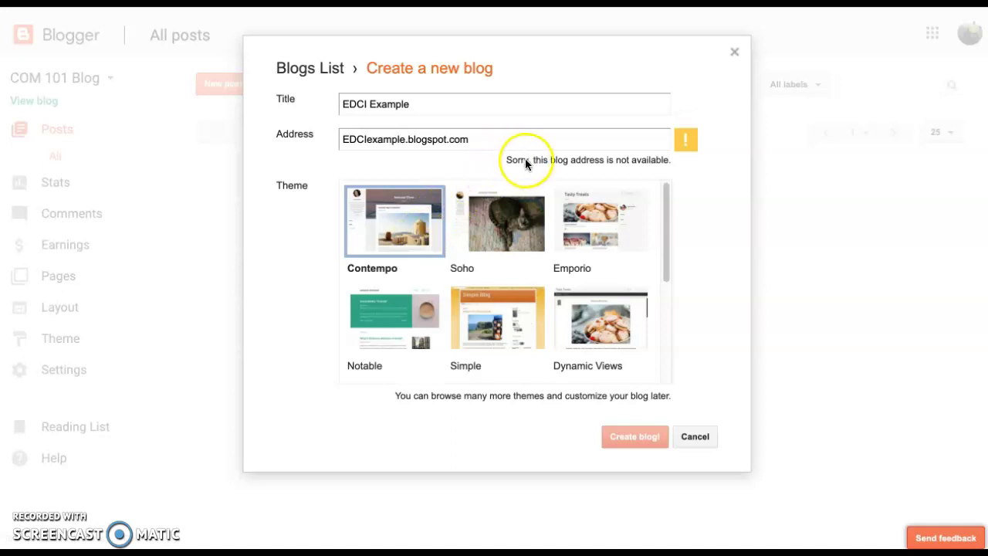
# Change the blog address to EDCIexample2.blogspot.com and create the blog, declining the Google Domains offer
pyautogui.click(404, 140)
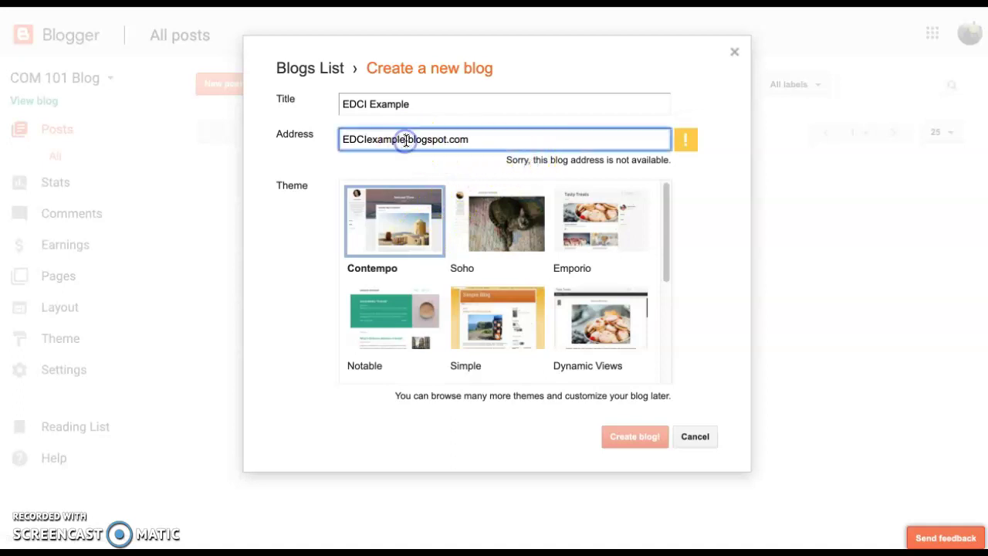
pyautogui.write('2')
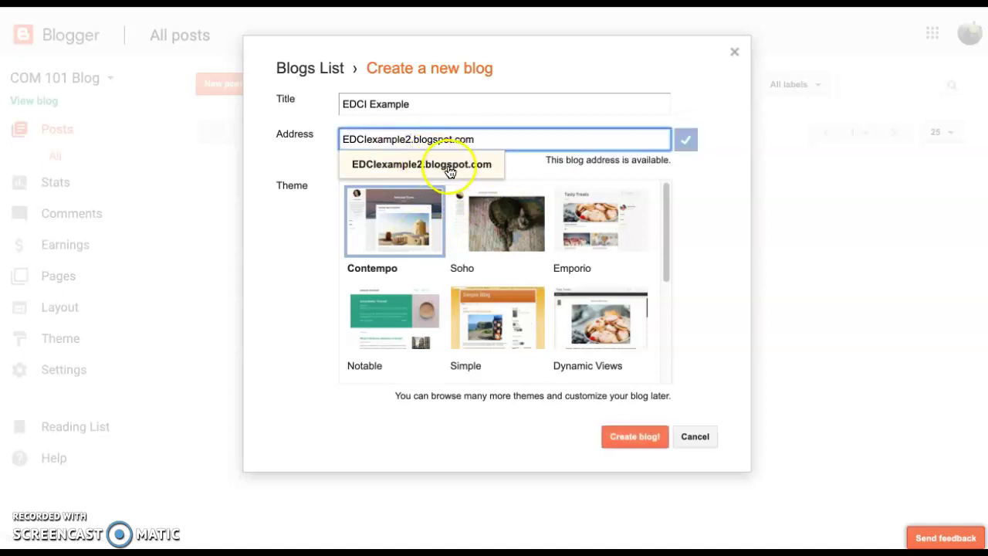
pyautogui.click(546, 169)
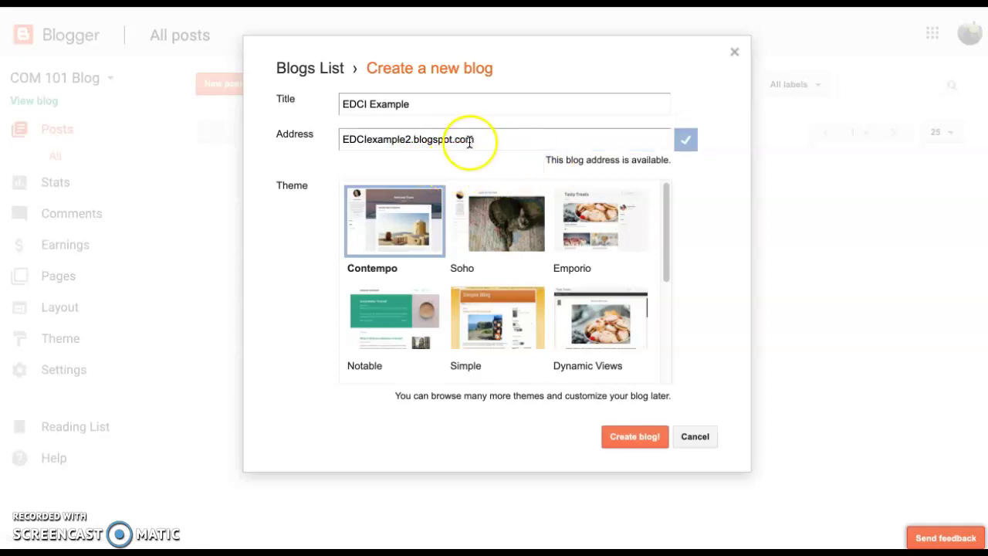
pyautogui.click(630, 436)
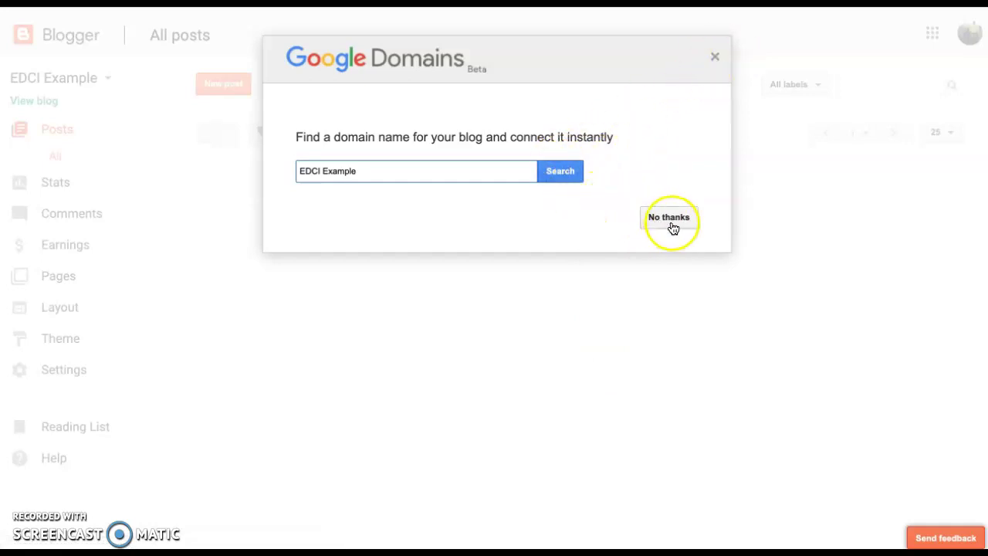
pyautogui.click(669, 220)
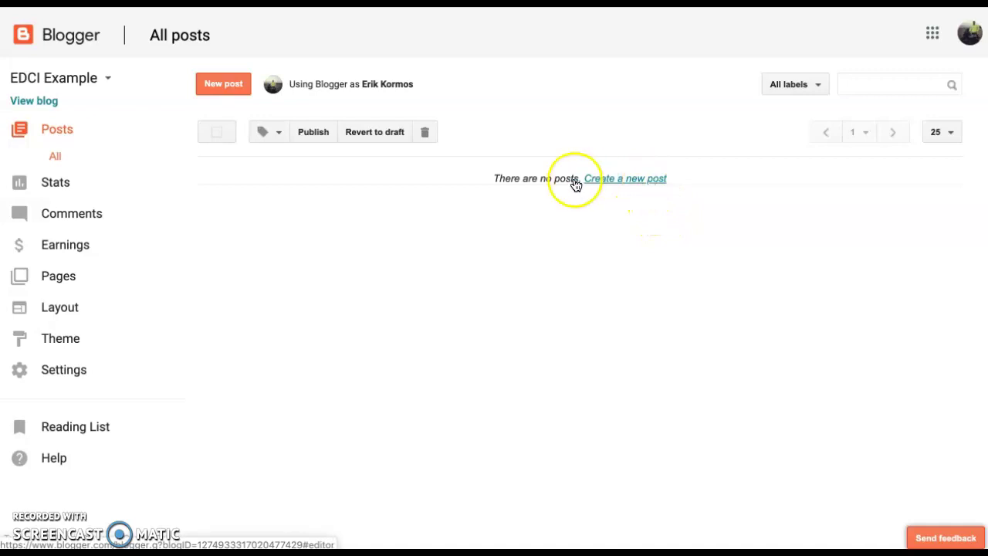
# Start a new post with the greeting "Hello," and a line introducing the author by name as the teacher this semester
pyautogui.click(222, 85)
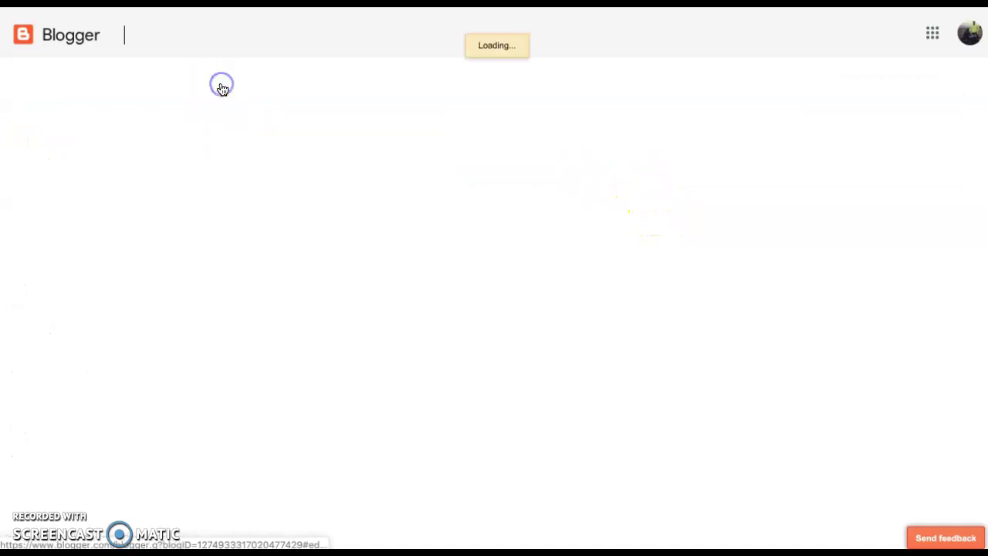
pyautogui.click(213, 160)
pyautogui.write('H')
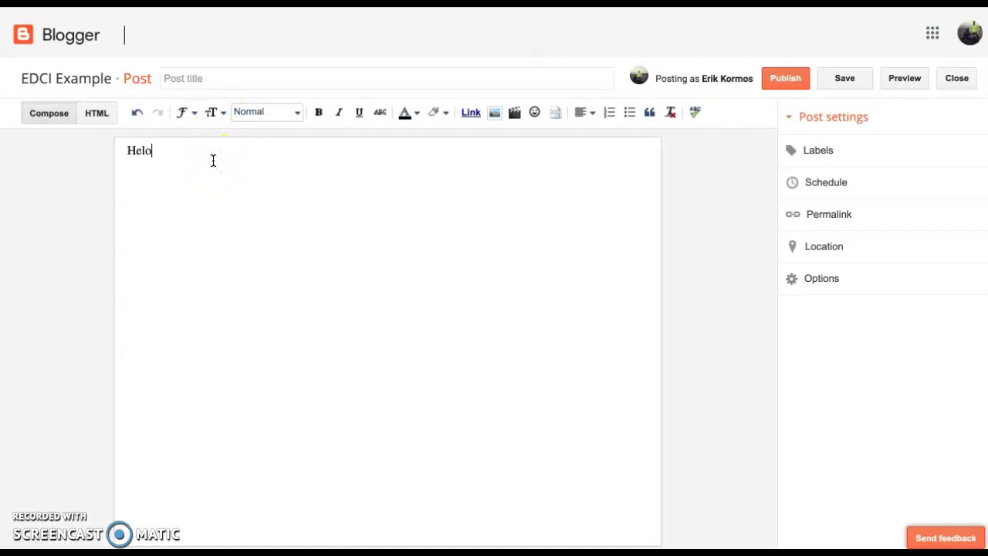
pyautogui.write('ello,  This ')
pyautogui.write('is Dr. Kormos, and I will be')
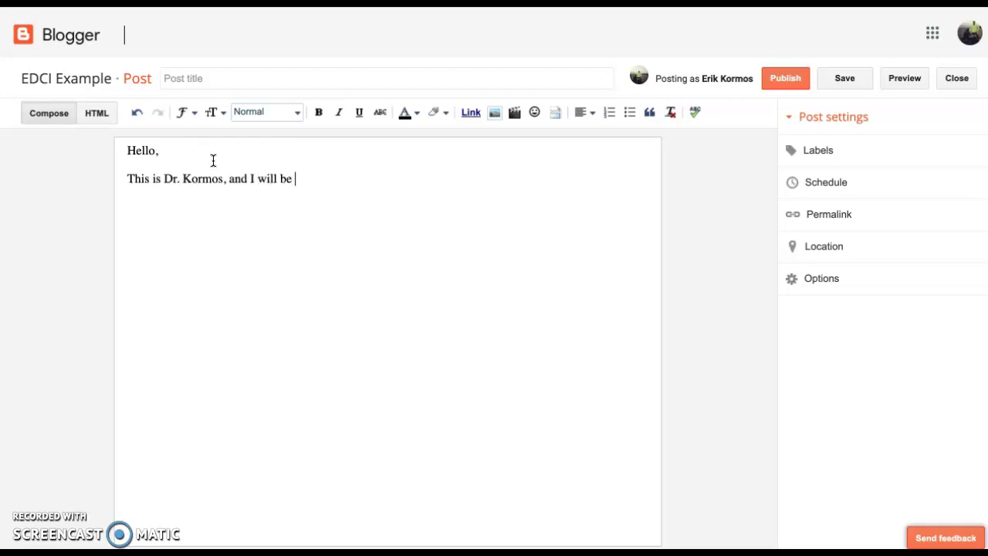
pyautogui.write(' your teacher this semester.')
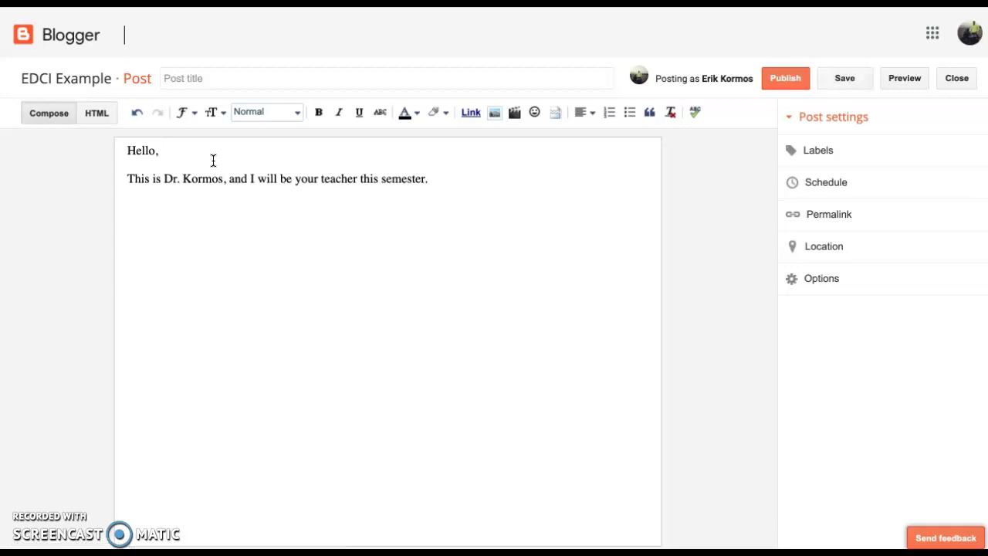
# Upload photo (1).JPG from the Downloads folder and insert it into the post below the text
pyautogui.click(495, 114)
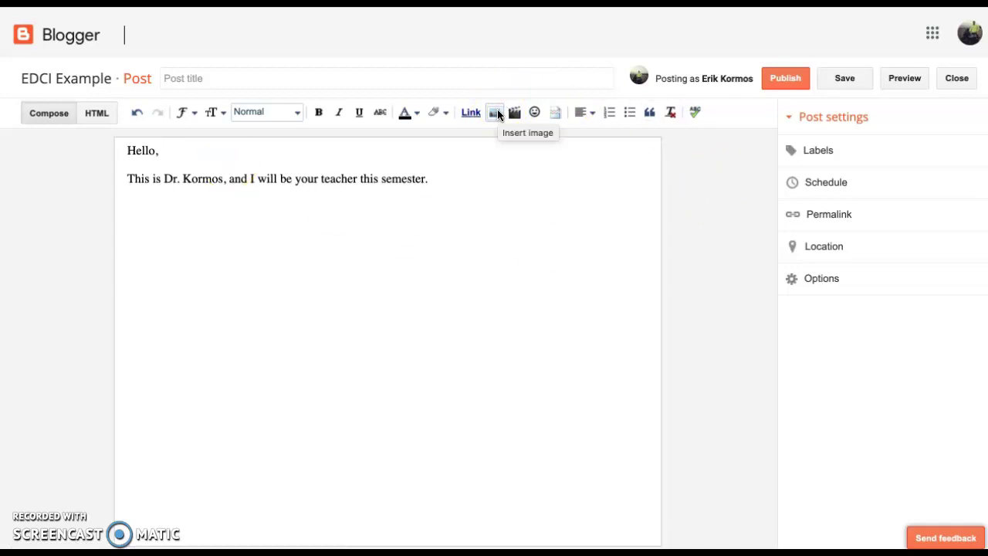
pyautogui.click(495, 113)
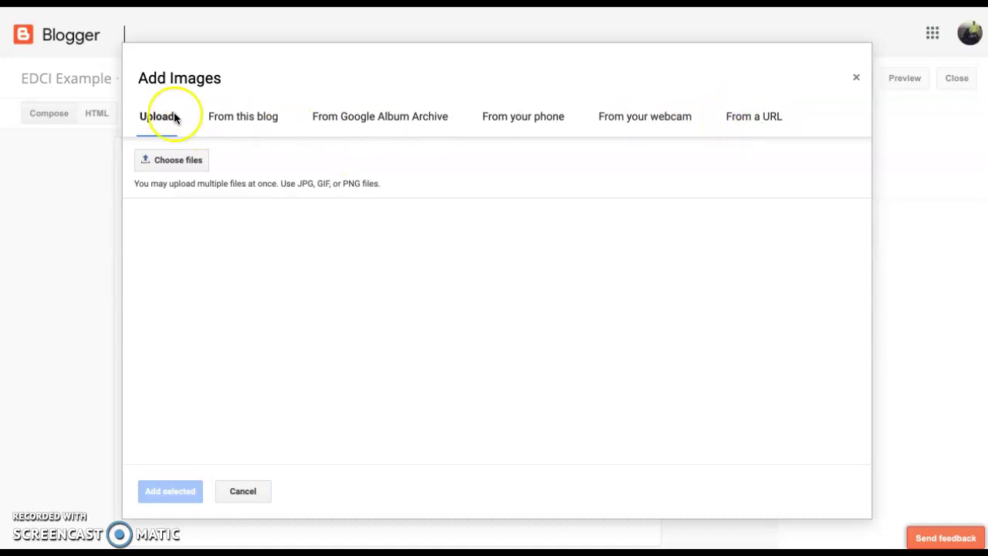
pyautogui.click(178, 164)
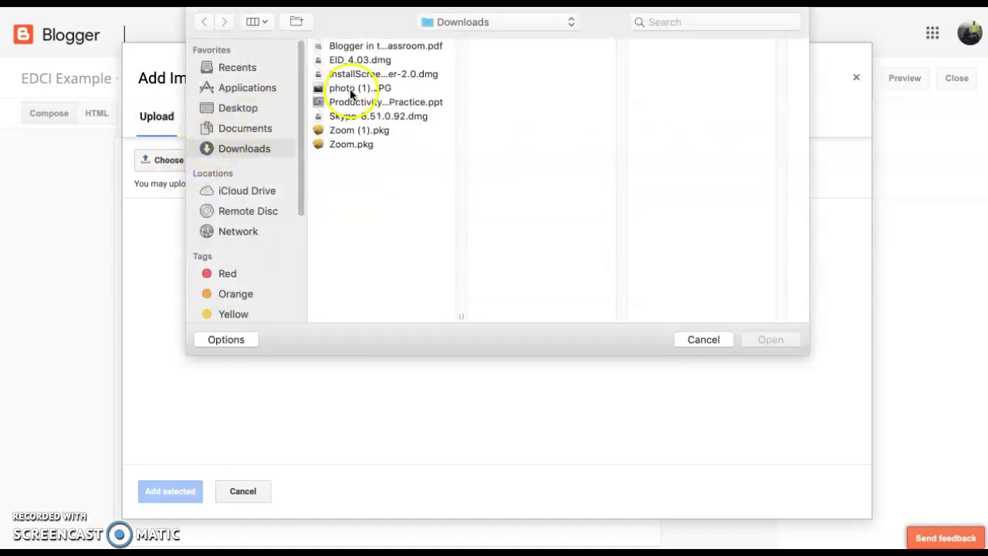
pyautogui.click(351, 88)
pyautogui.click(766, 339)
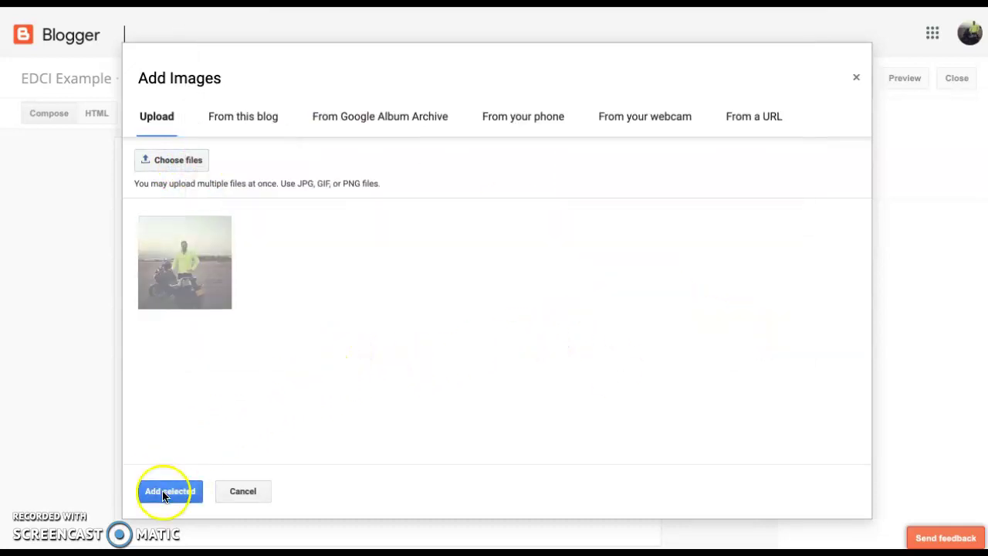
pyautogui.click(182, 305)
pyautogui.click(179, 491)
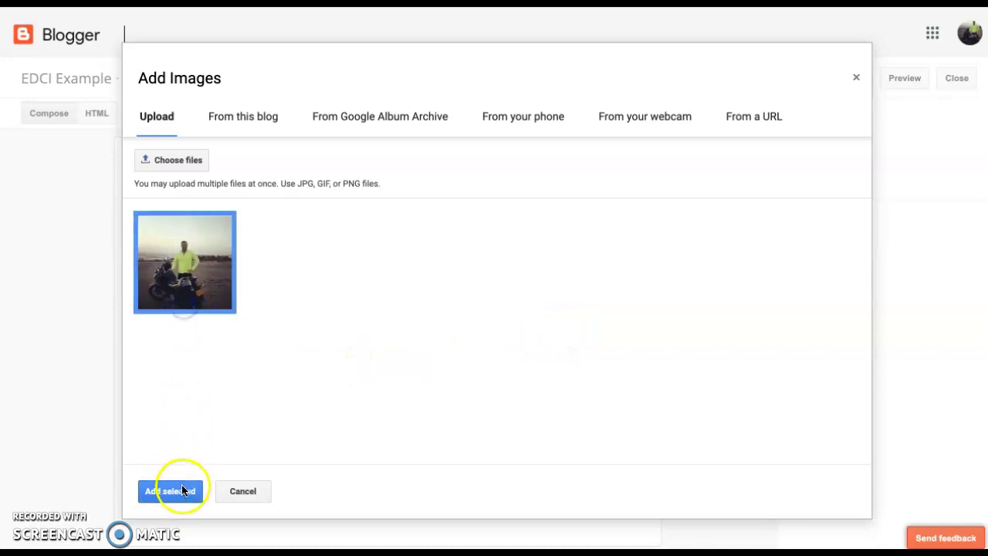
# Align the inserted photo to the center of the post and set its size to Small
pyautogui.click(407, 327)
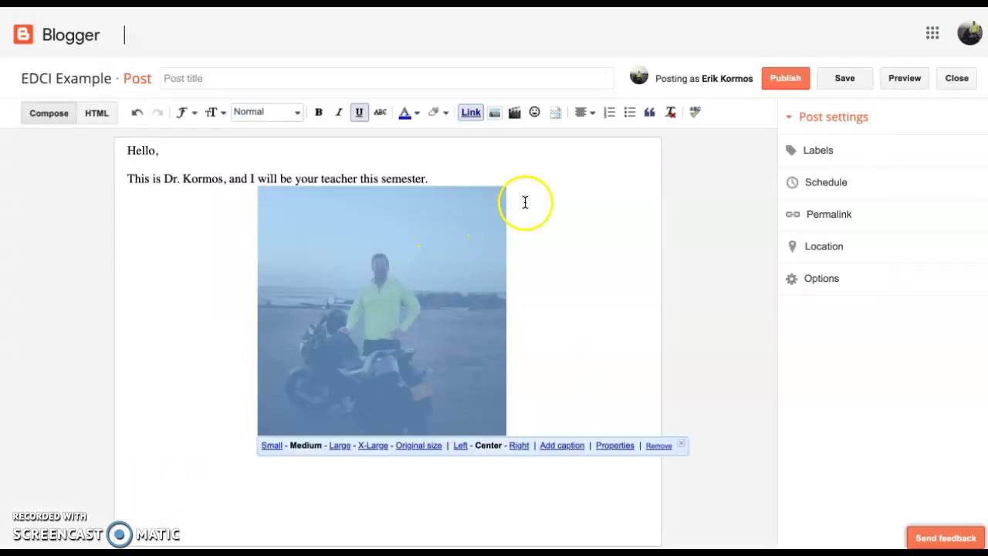
pyautogui.click(591, 112)
pyautogui.click(593, 137)
pyautogui.click(582, 112)
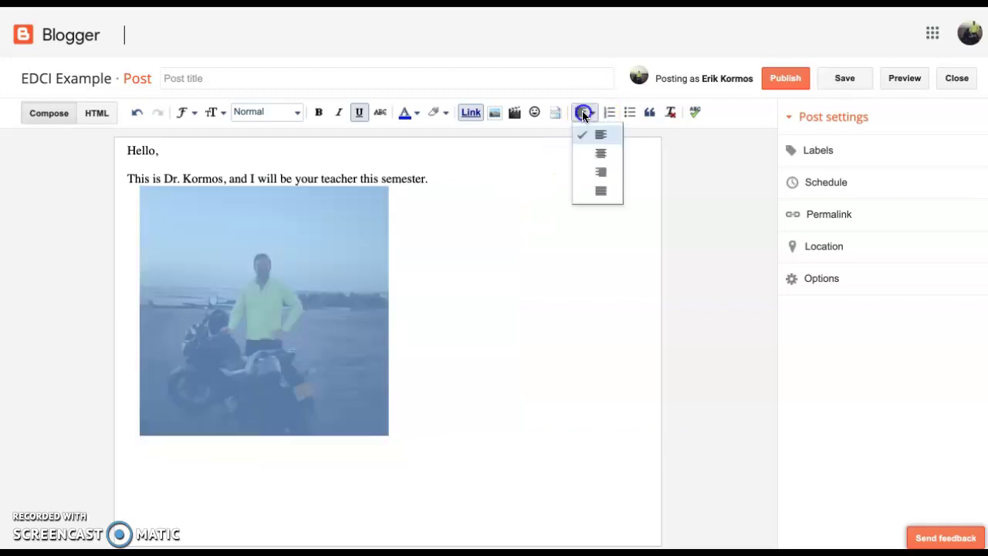
pyautogui.click(590, 151)
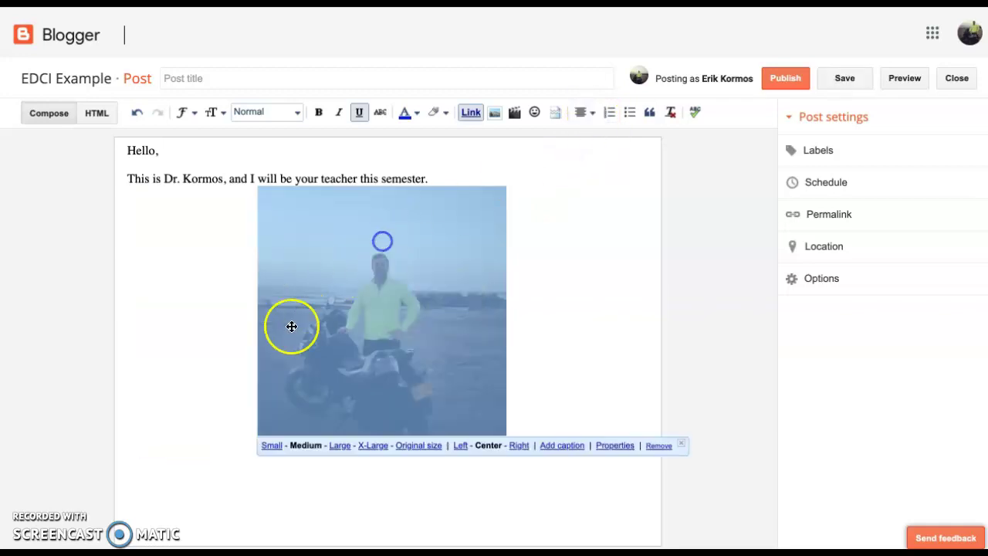
pyautogui.click(270, 445)
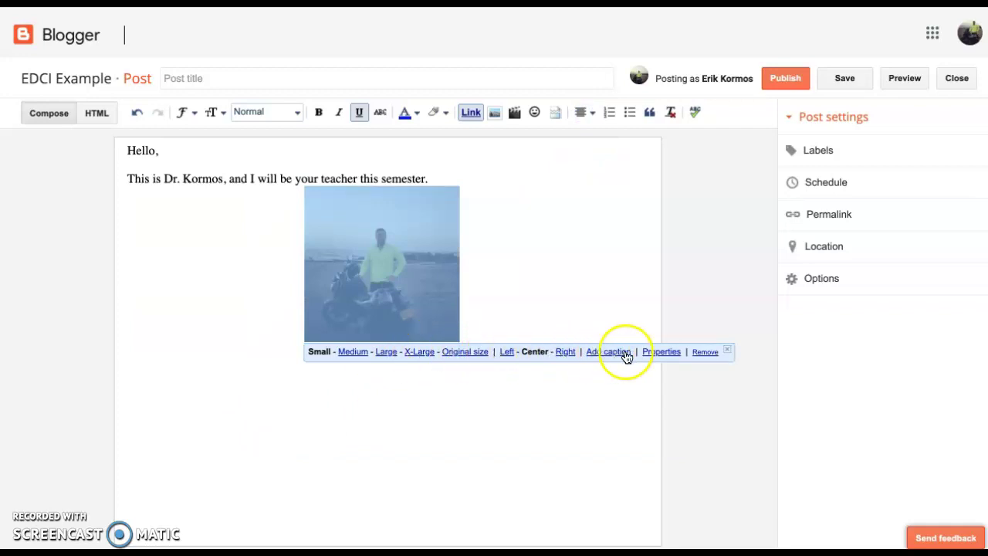
pyautogui.click(502, 301)
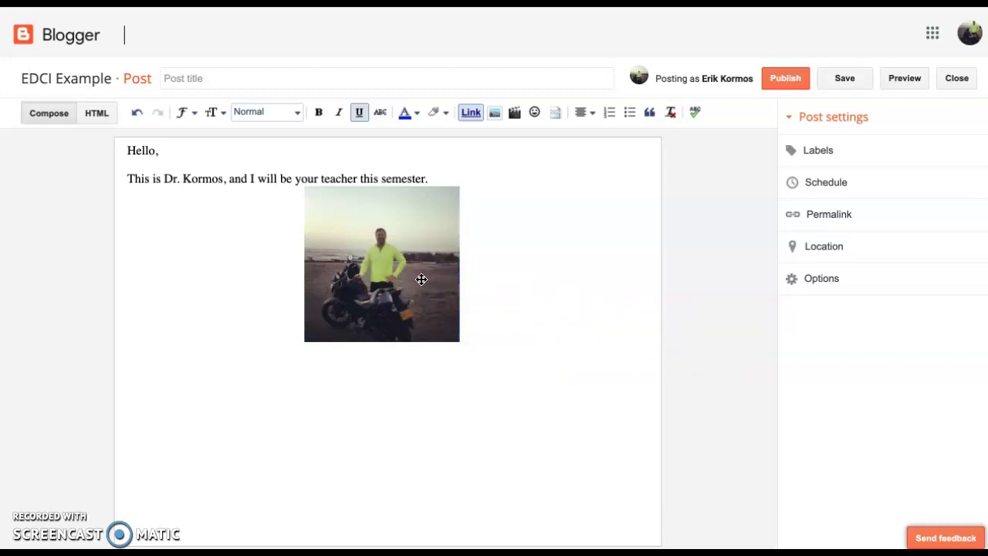
pyautogui.click(506, 214)
# Publish the post with its introduction text and photo to the EDCI Example blog
pyautogui.click(832, 81)
pyautogui.click(790, 82)
pyautogui.click(842, 84)
pyautogui.click(798, 87)
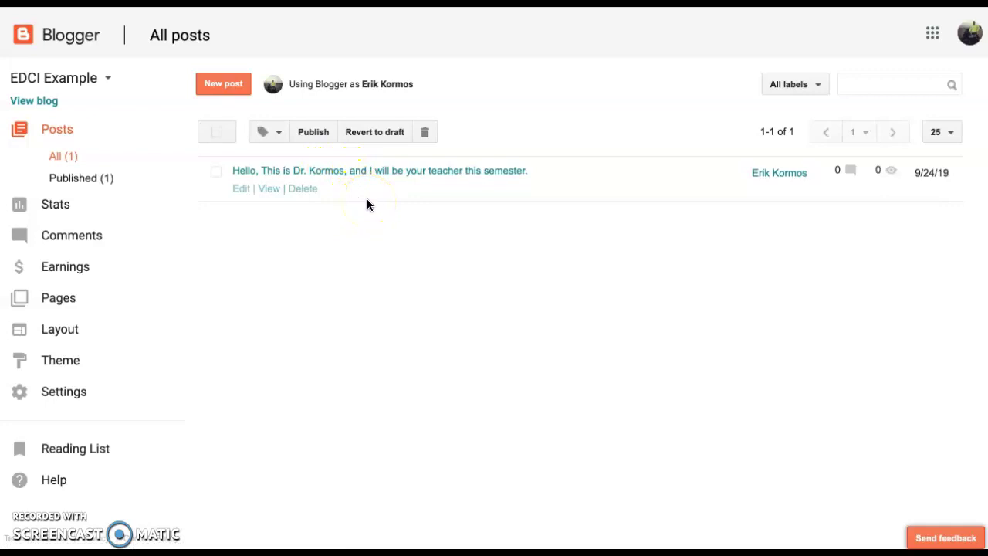
# View the live EDCI Example blog and check how the published photo and text appear
pyautogui.click(34, 101)
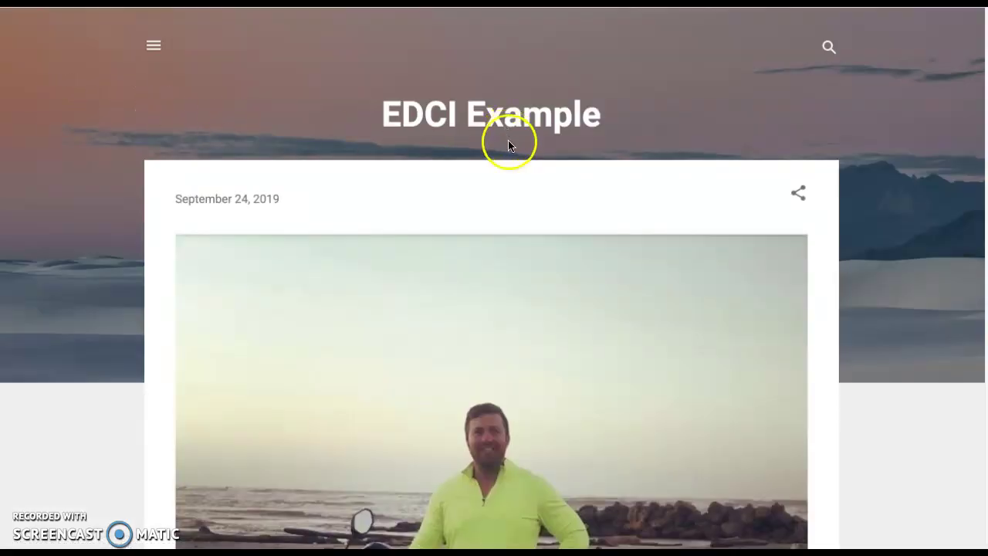
pyautogui.scroll(-5, 512, 163)
pyautogui.scroll(-2, 509, 163)
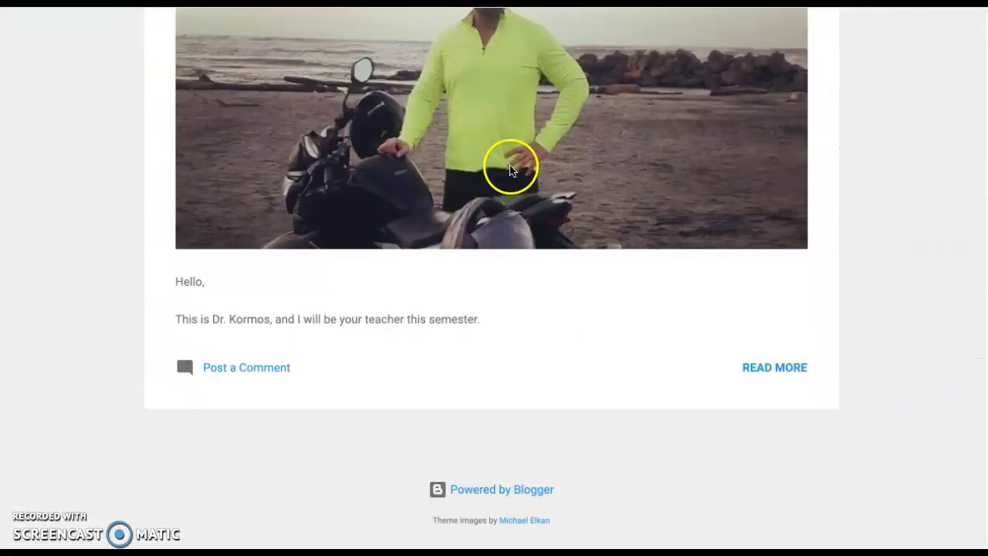
pyautogui.scroll(6, 508, 164)
pyautogui.scroll(2, 509, 165)
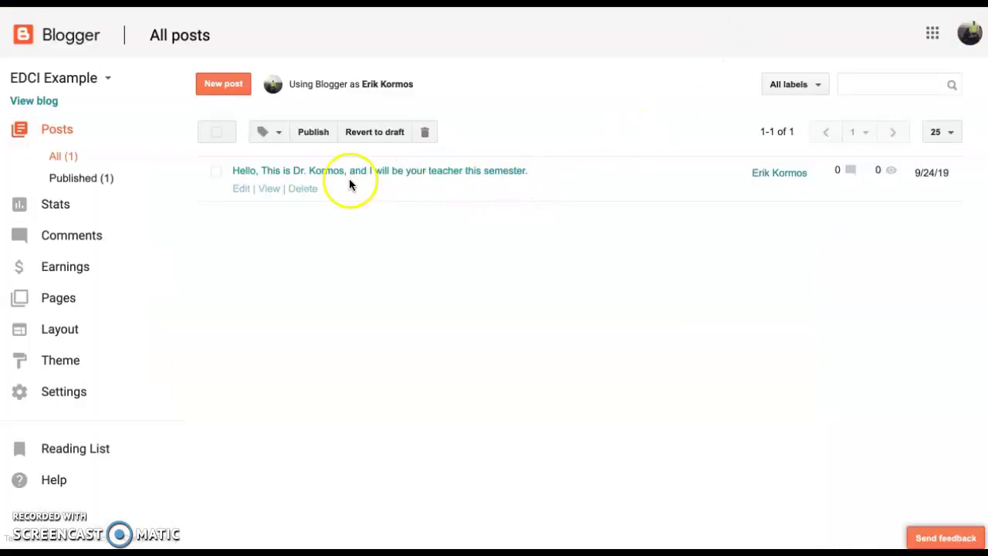
# Reopen the published post in the editor, select its photo, and close the post without updating it
pyautogui.click(353, 174)
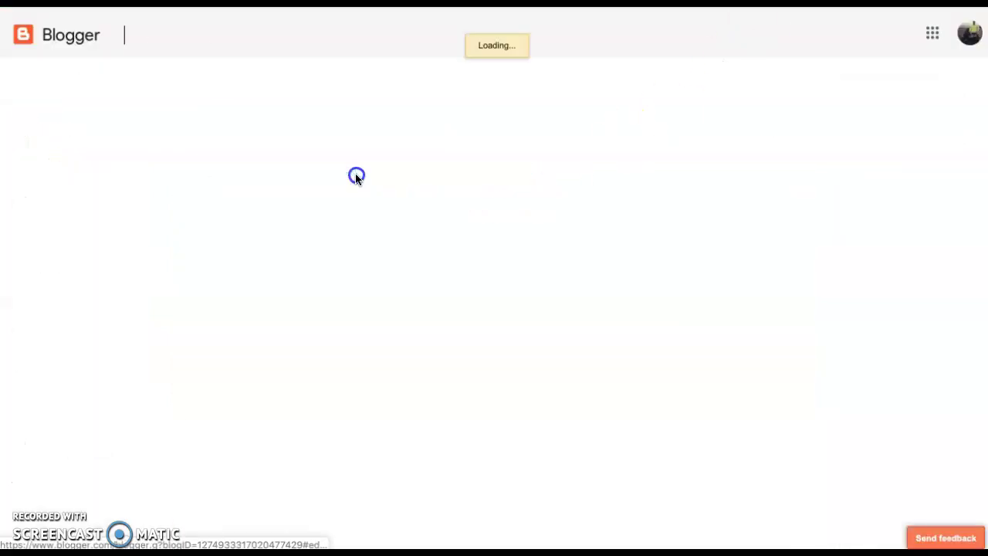
pyautogui.click(375, 253)
pyautogui.click(356, 287)
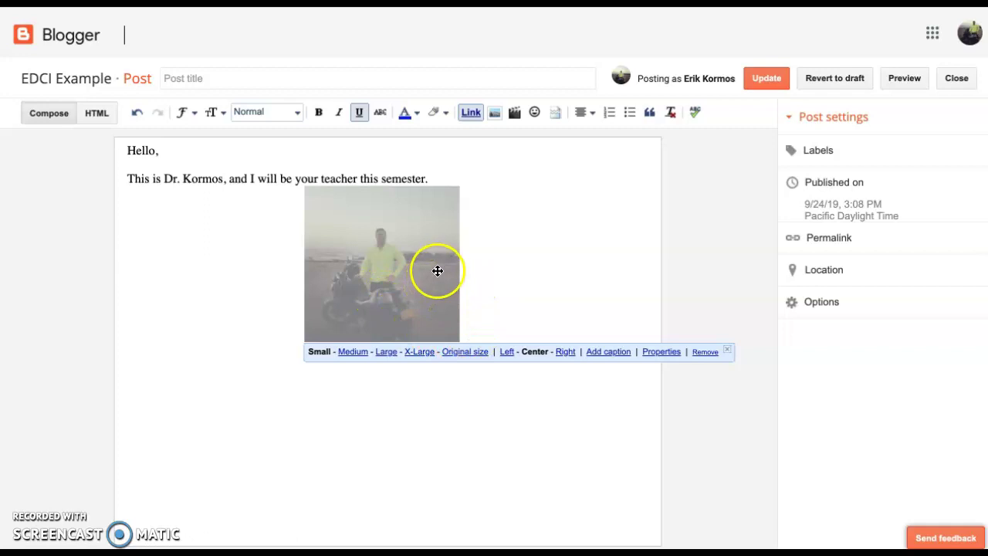
pyautogui.moveTo(437, 269); pyautogui.dragTo(445, 267)
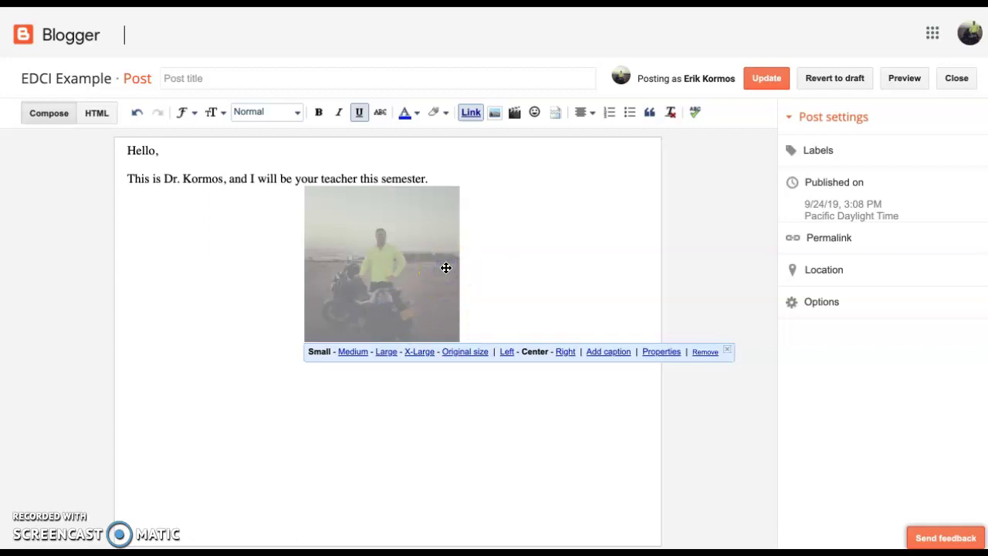
pyautogui.click(943, 87)
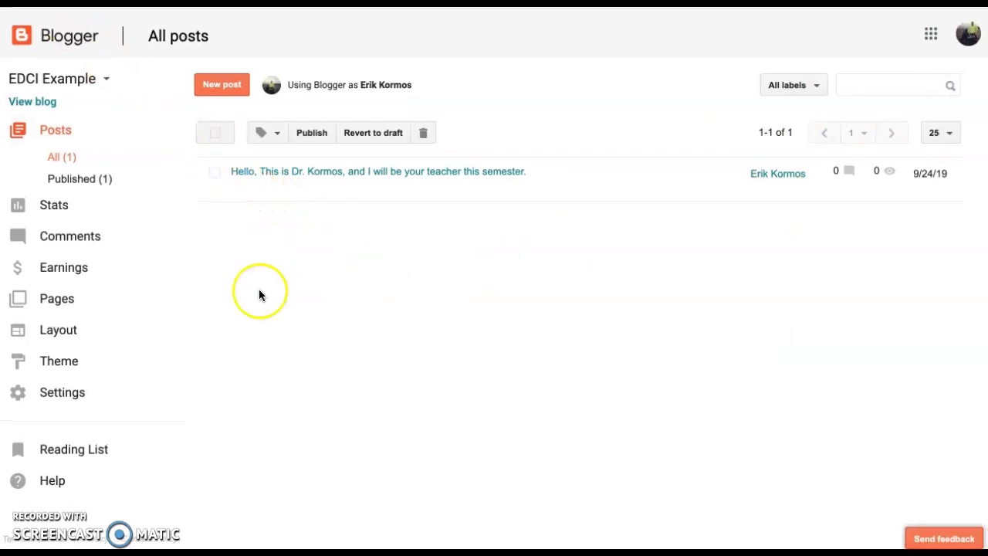
# View the live blog again and look through the whole post from its header to the end
pyautogui.click(38, 100)
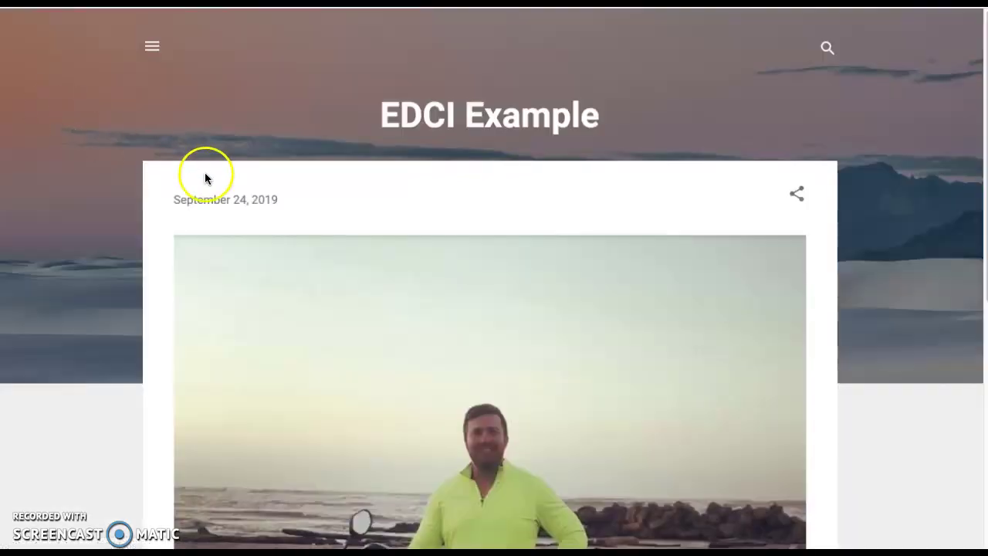
pyautogui.scroll(-4, 128, 244)
pyautogui.scroll(4, 128, 244)
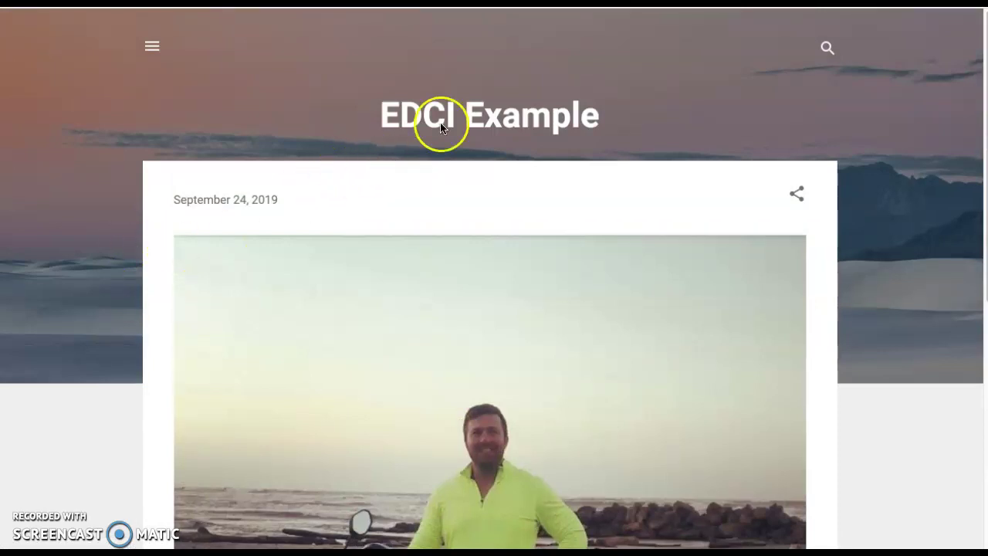
# Open the blog's theme gallery and look through the Contempo, Soho, Emporio and Notable themes
pyautogui.hotkey('ctrl', 'shift', 'Tab')
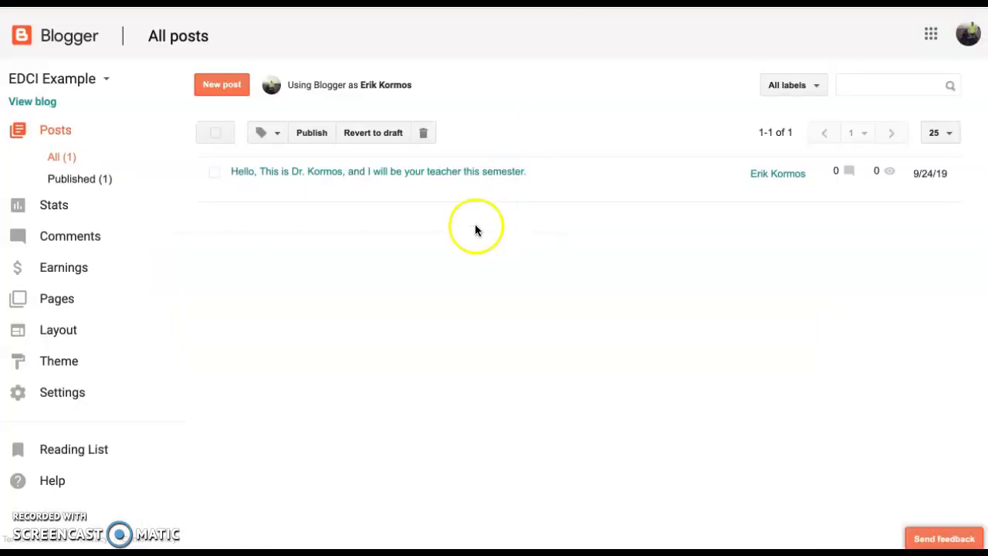
pyautogui.click(48, 360)
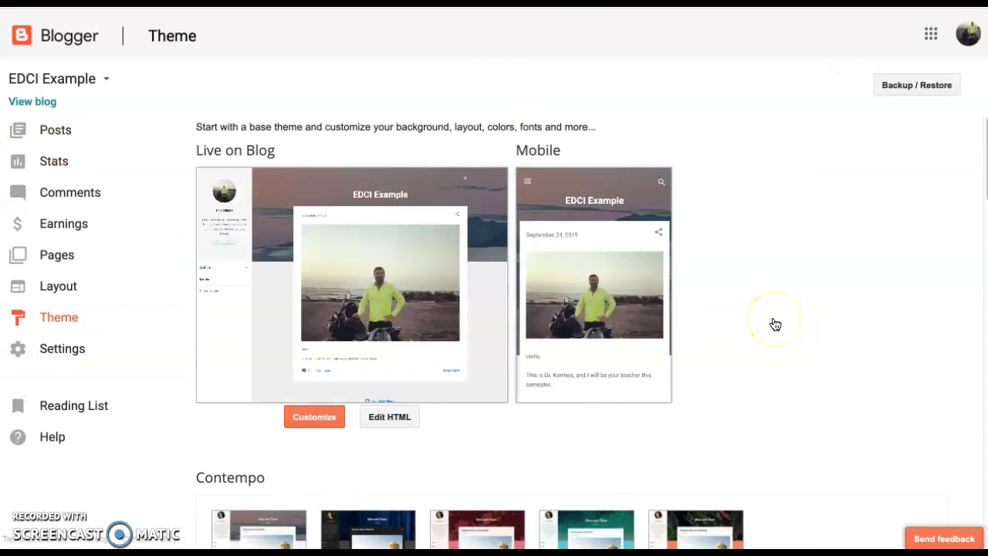
pyautogui.scroll(-2, 774, 324)
pyautogui.scroll(-3, 775, 324)
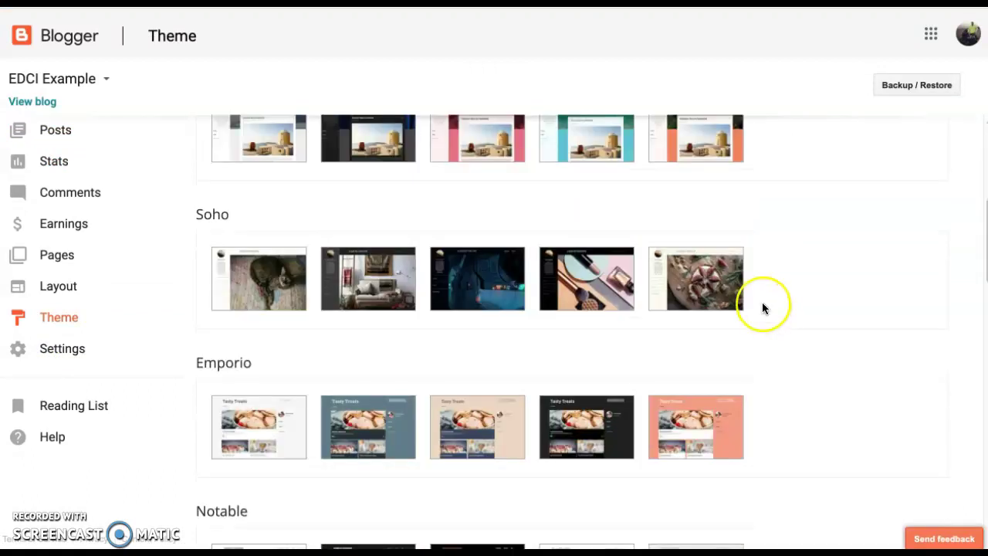
pyautogui.scroll(-3, 761, 307)
pyautogui.scroll(1, 762, 308)
pyautogui.scroll(2, 761, 303)
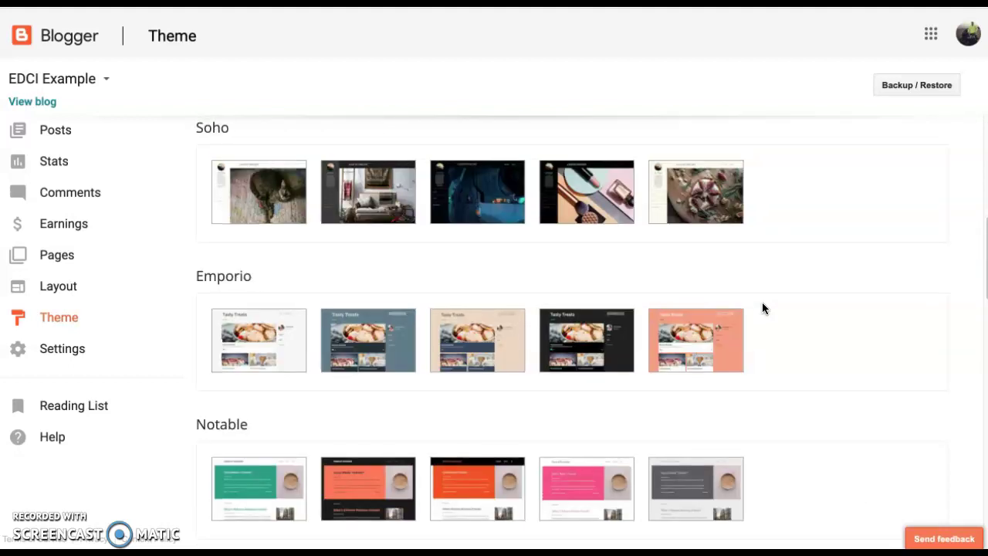
pyautogui.click(752, 302)
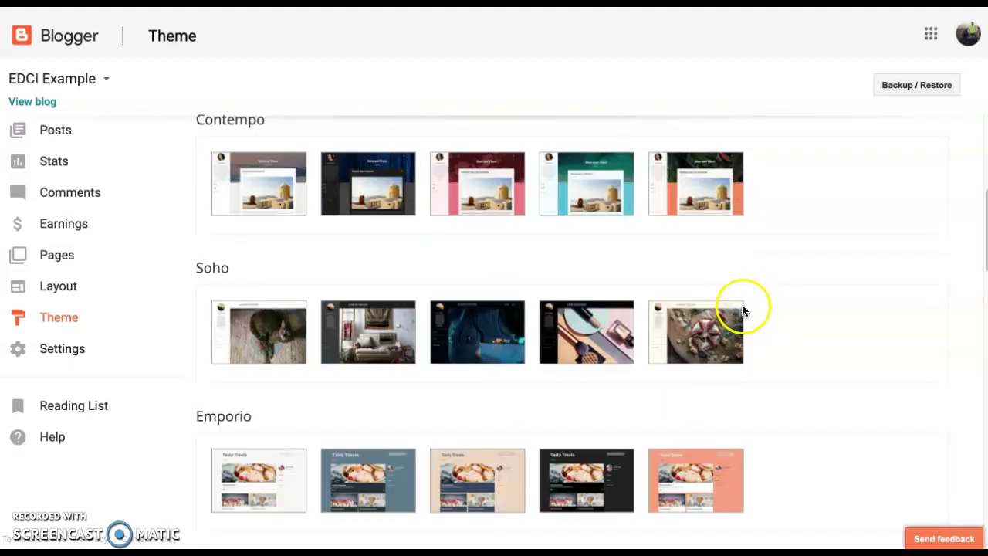
# Preview the dark Contempo theme with the blue forest background and apply it to the EDCI Example blog
pyautogui.click(392, 190)
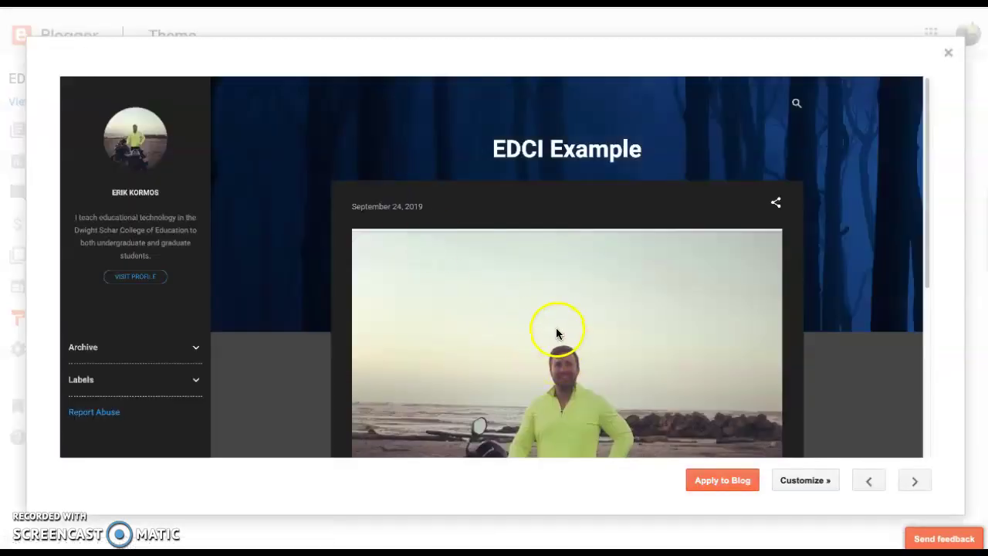
pyautogui.scroll(-5, 556, 330)
pyautogui.scroll(5, 555, 330)
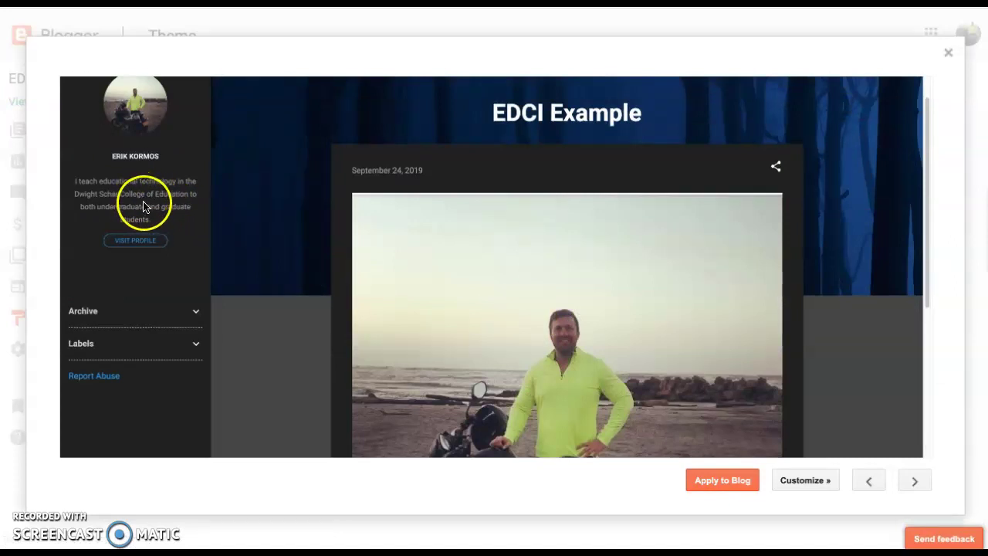
pyautogui.scroll(1, 152, 207)
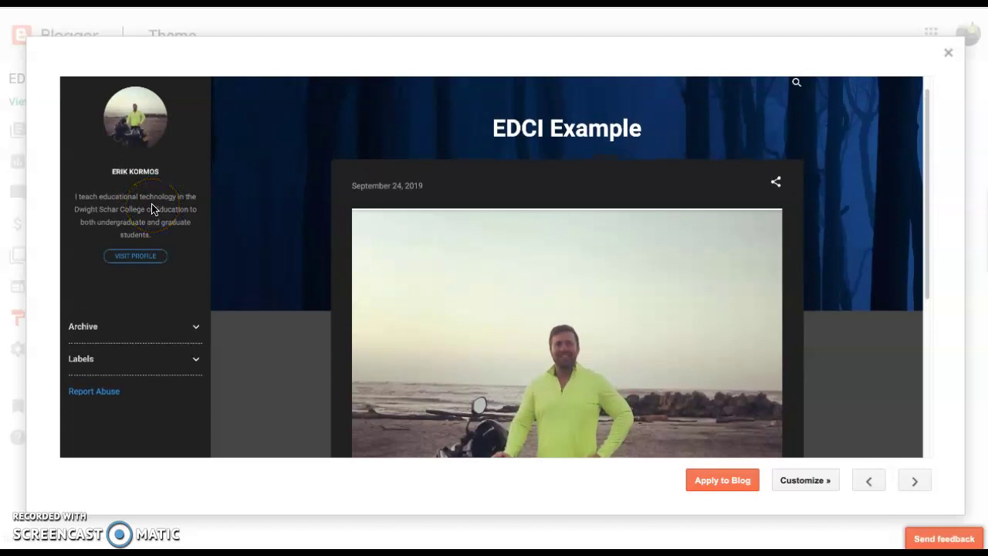
pyautogui.click(730, 481)
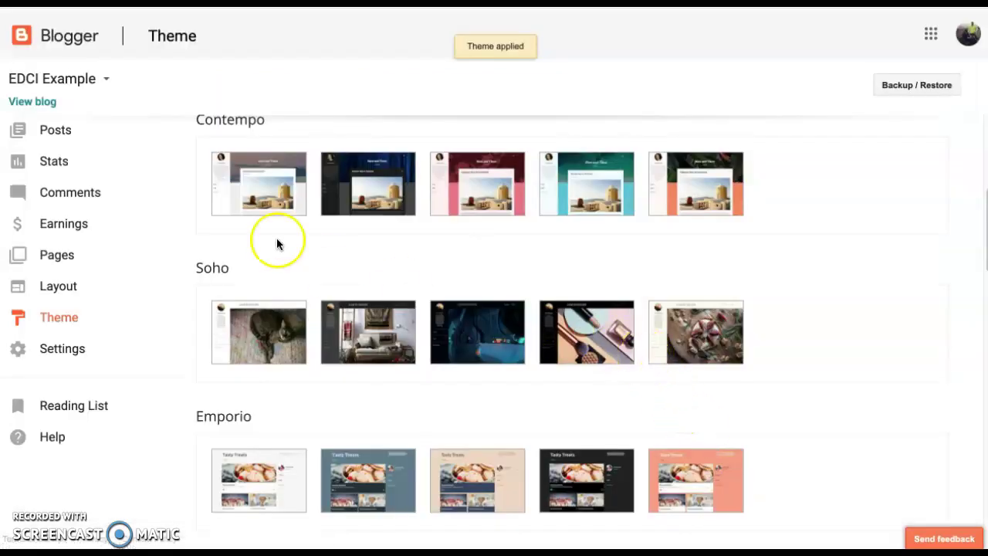
# View the live blog with the dark theme, checking the whole post and the author profile in the sidebar
pyautogui.click(48, 104)
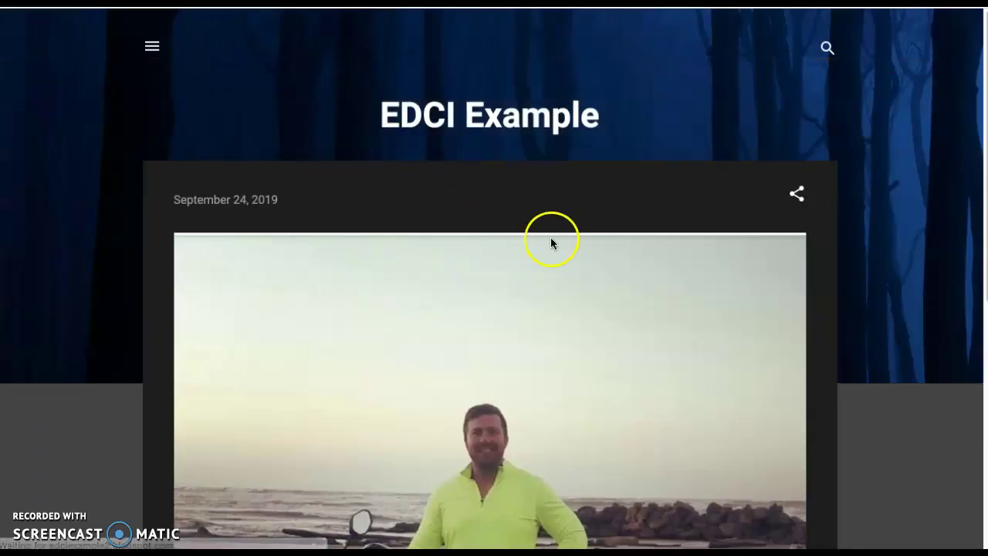
pyautogui.scroll(-2, 872, 332)
pyautogui.scroll(-6, 895, 342)
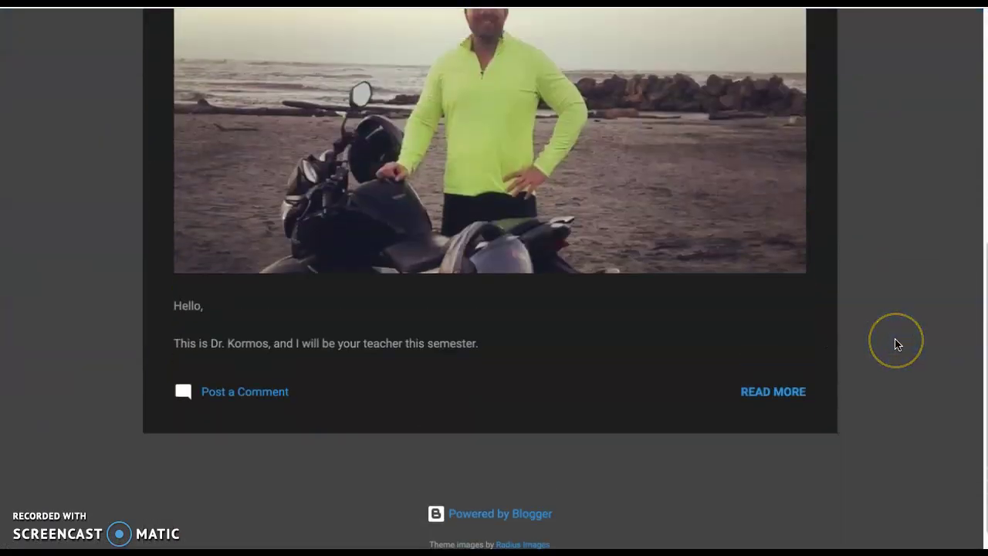
pyautogui.scroll(8, 895, 342)
pyautogui.click(154, 47)
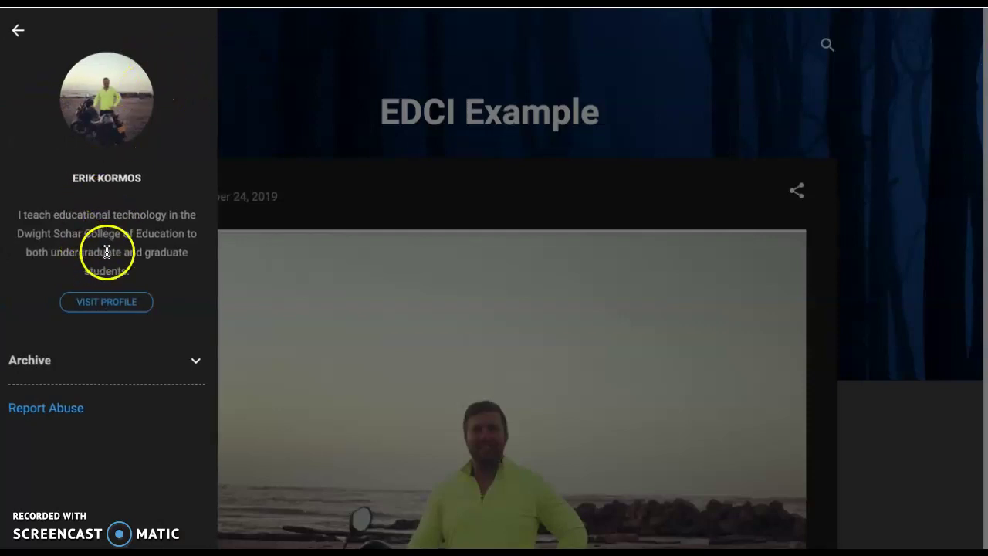
pyautogui.click(23, 34)
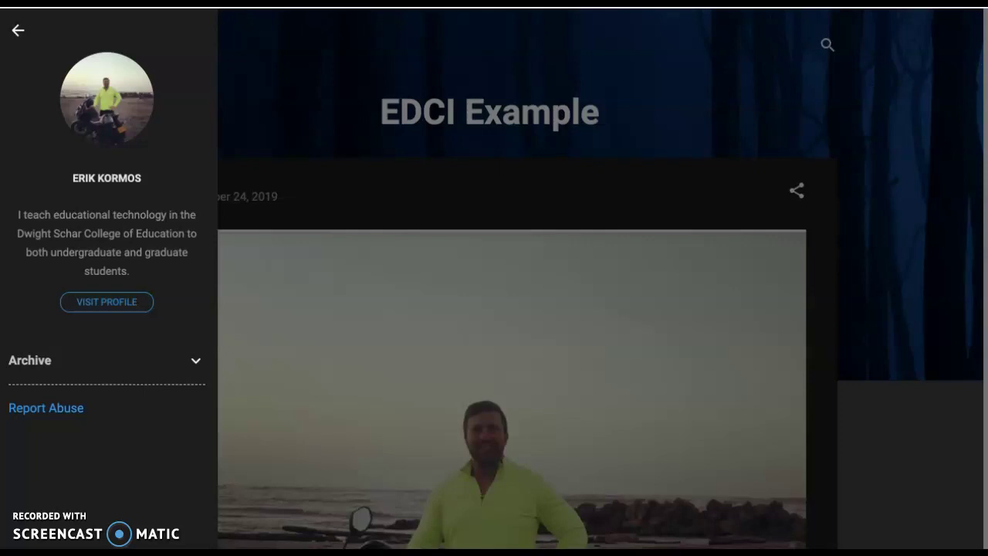
# Return to the blog's management pages and review the posts list, overview stats, published comments and pages
pyautogui.click(379, 4)
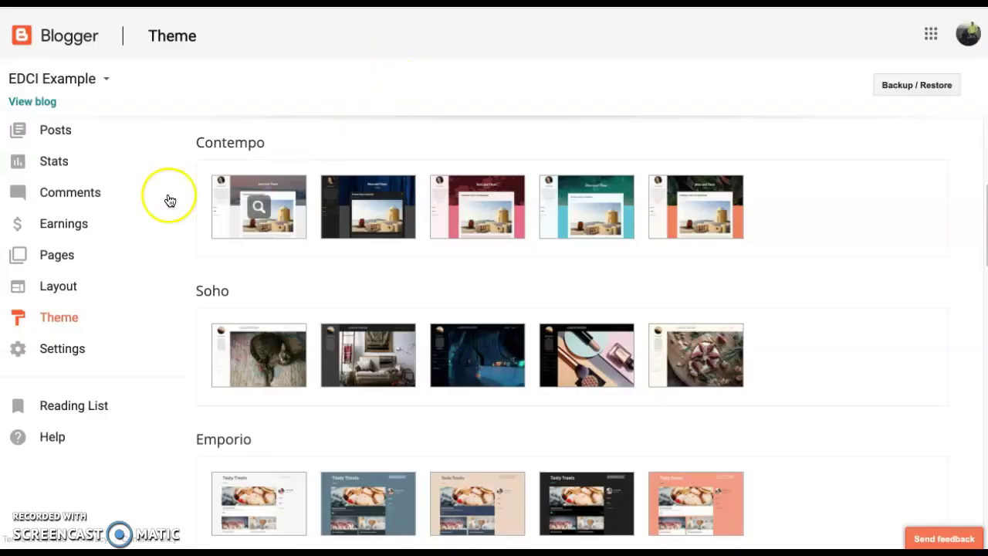
pyautogui.click(58, 142)
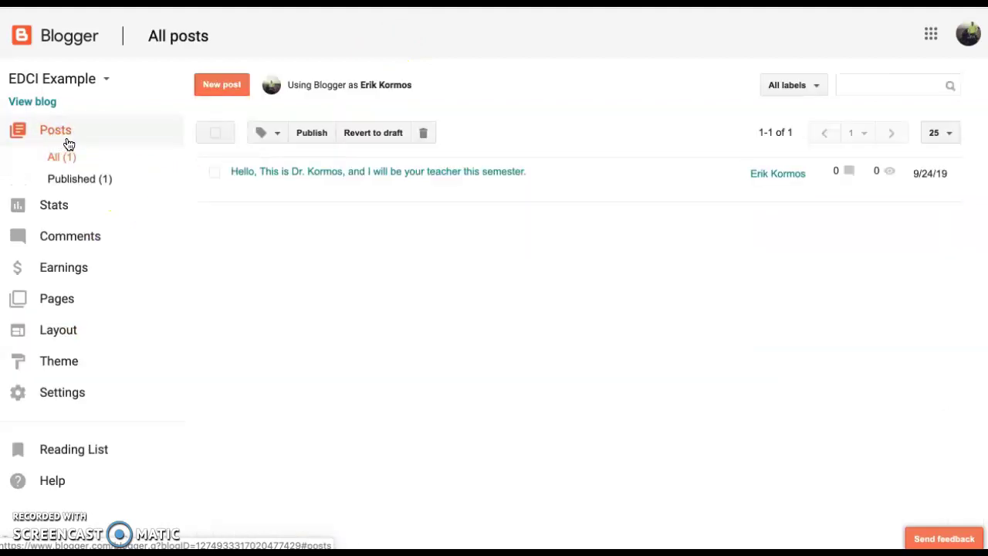
pyautogui.moveTo(299, 179)
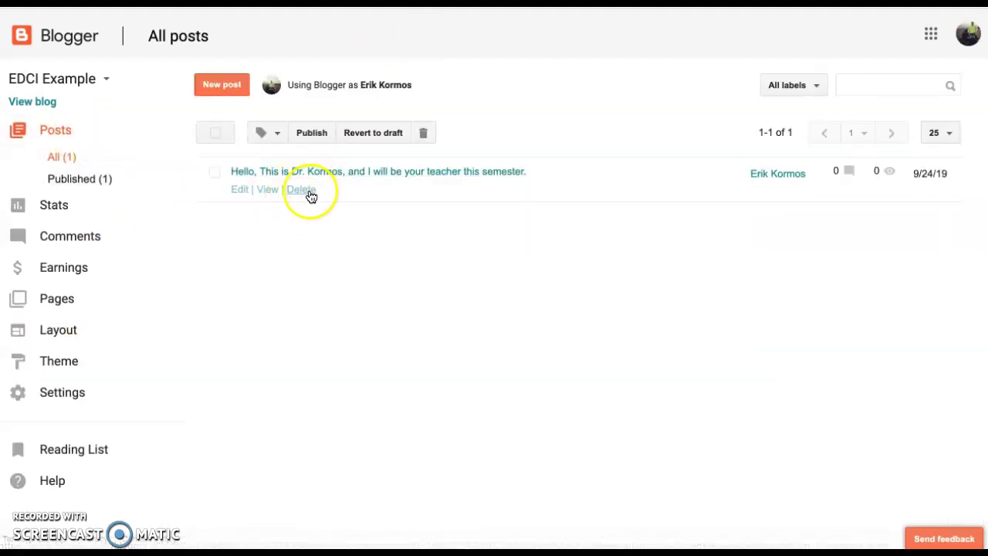
pyautogui.click(44, 207)
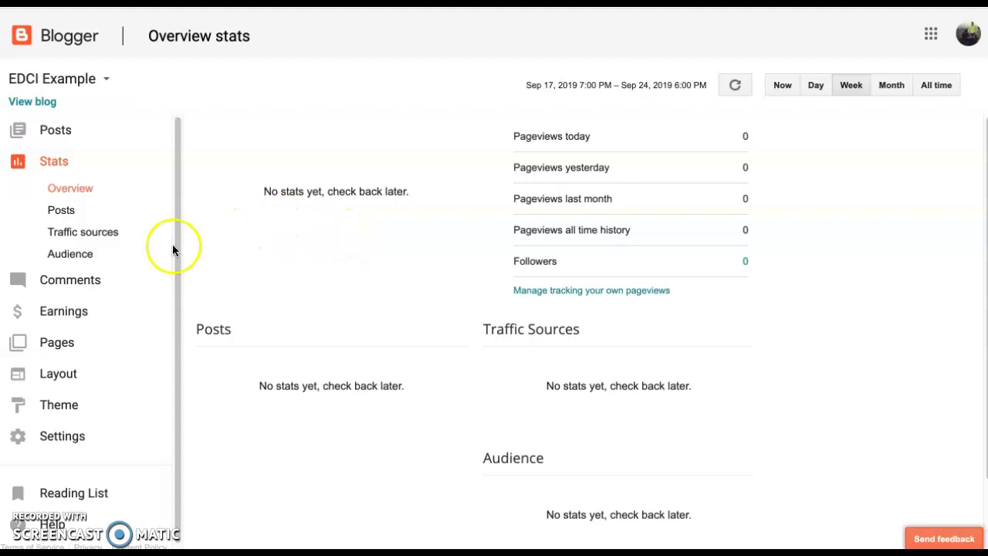
pyautogui.click(81, 281)
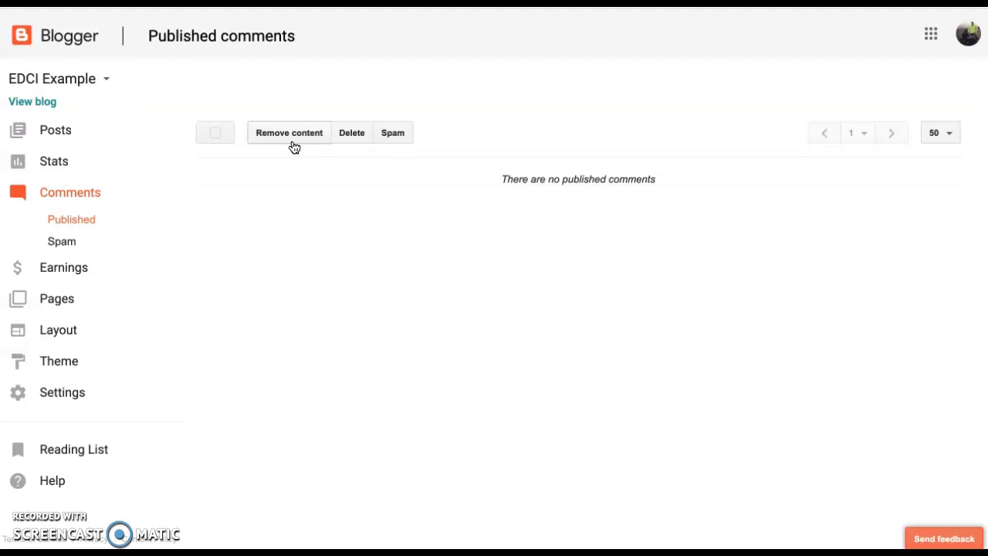
pyautogui.click(59, 301)
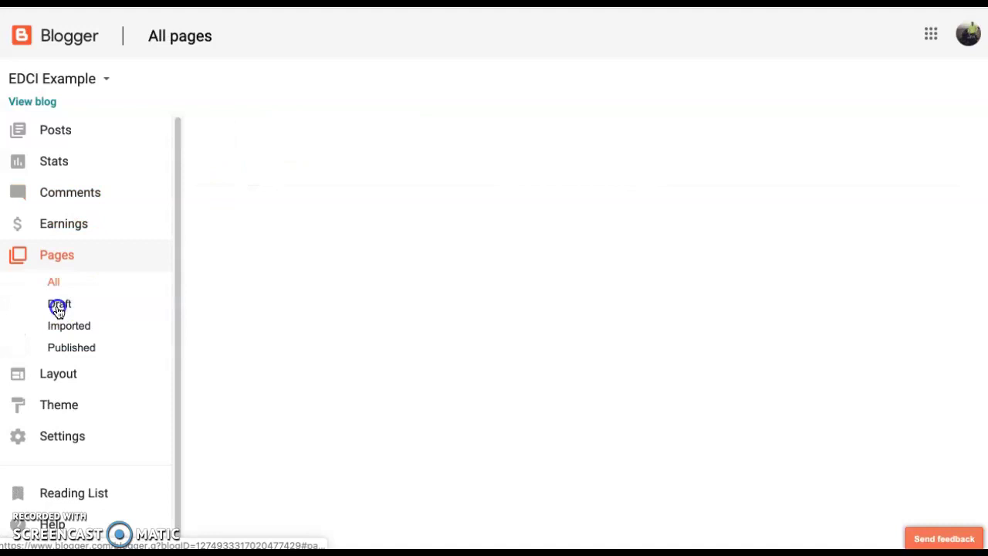
pyautogui.click(64, 277)
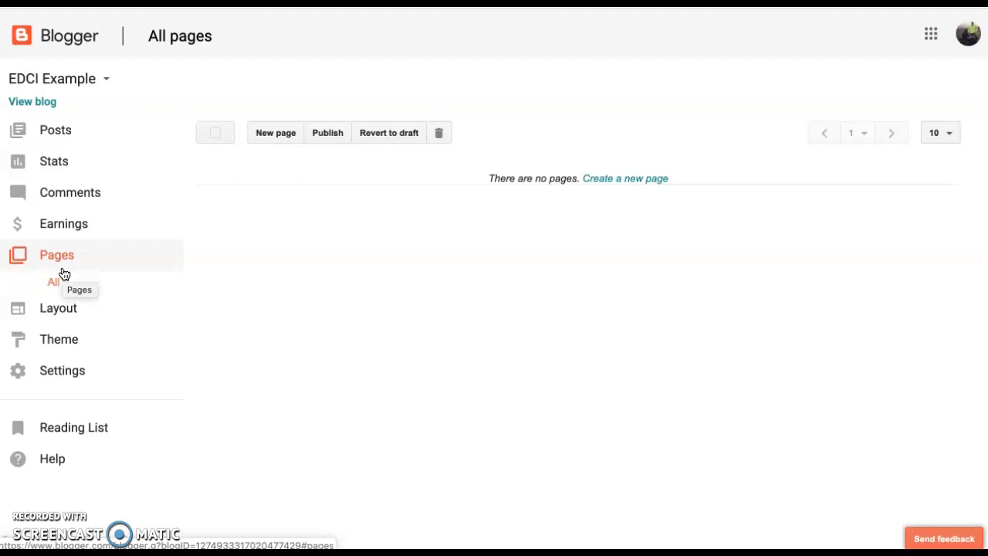
# Examine the blog's layout and the About Me gadget's configuration, and cancel without changing anything
pyautogui.click(62, 312)
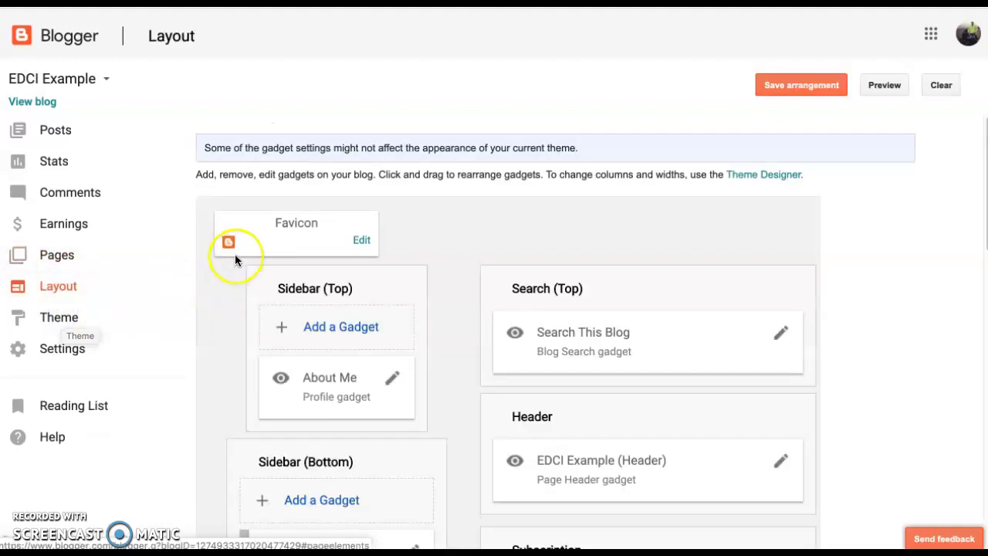
pyautogui.scroll(-1, 232, 296)
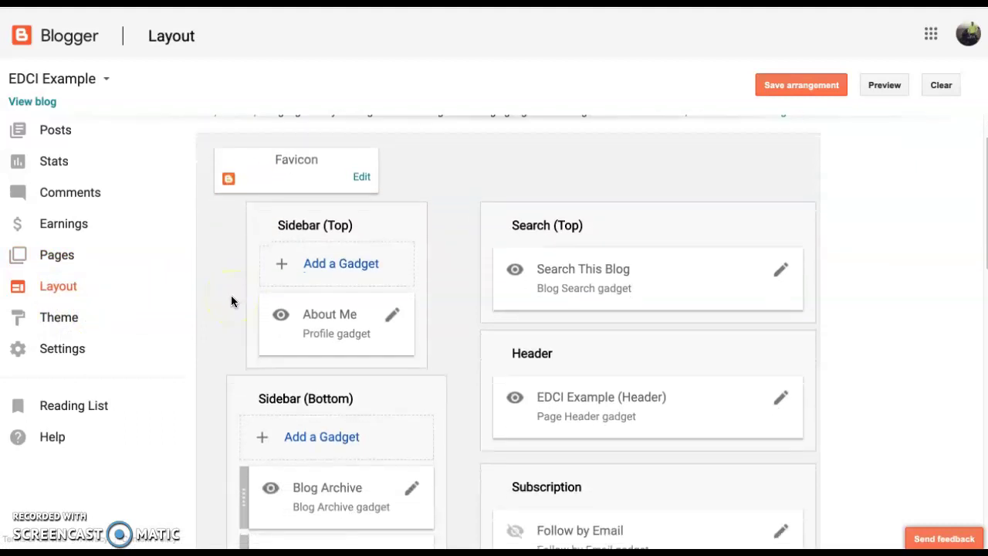
pyautogui.click(389, 320)
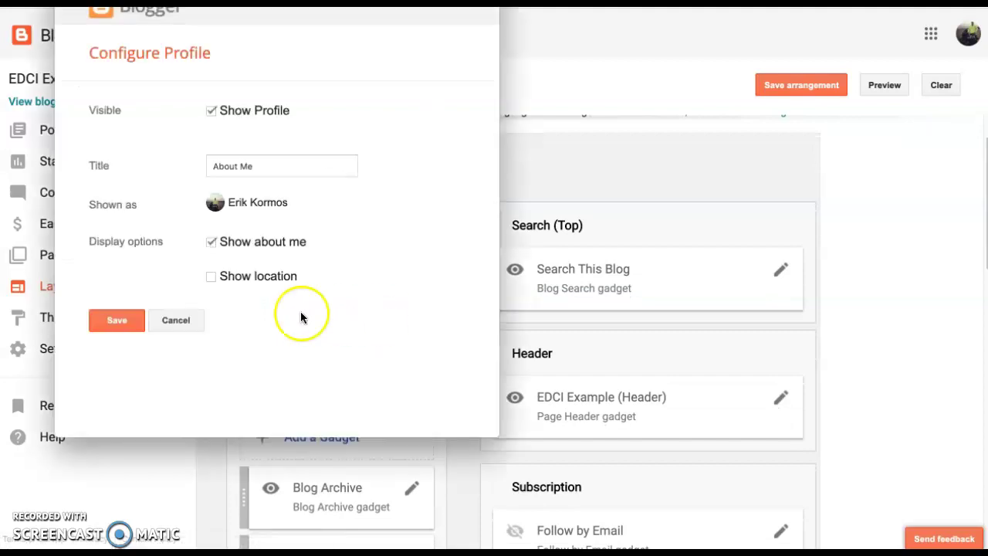
pyautogui.click(187, 320)
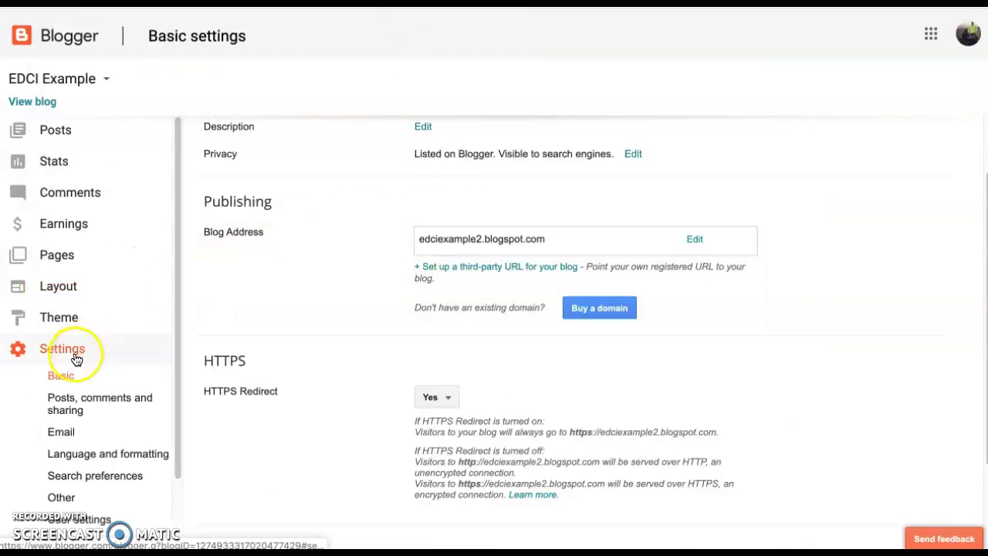
# Look through the blog's Basic, Other and User settings
pyautogui.scroll(-1, 90, 375)
pyautogui.scroll(-2, 89, 375)
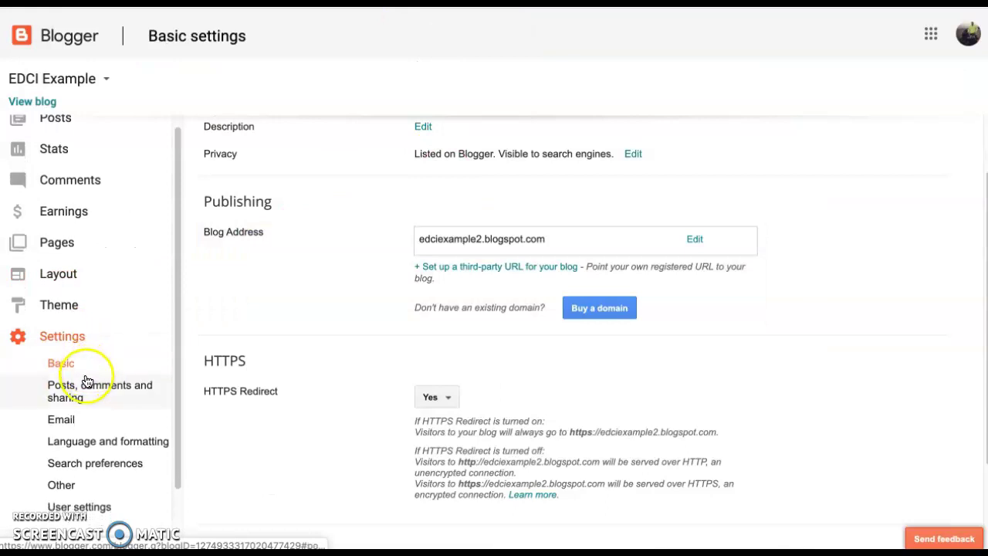
pyautogui.click(81, 467)
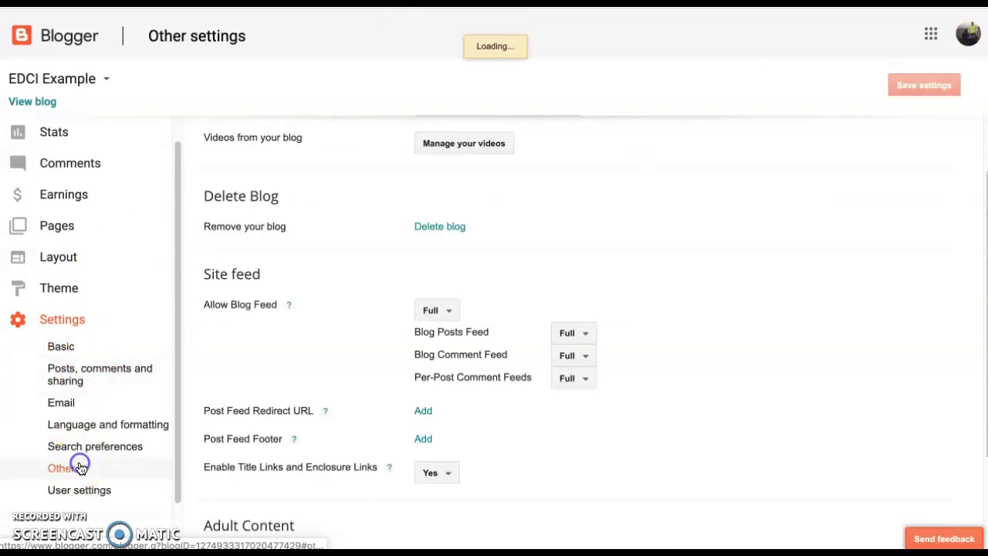
pyautogui.scroll(-2, 692, 381)
pyautogui.scroll(2, 674, 390)
pyautogui.click(79, 489)
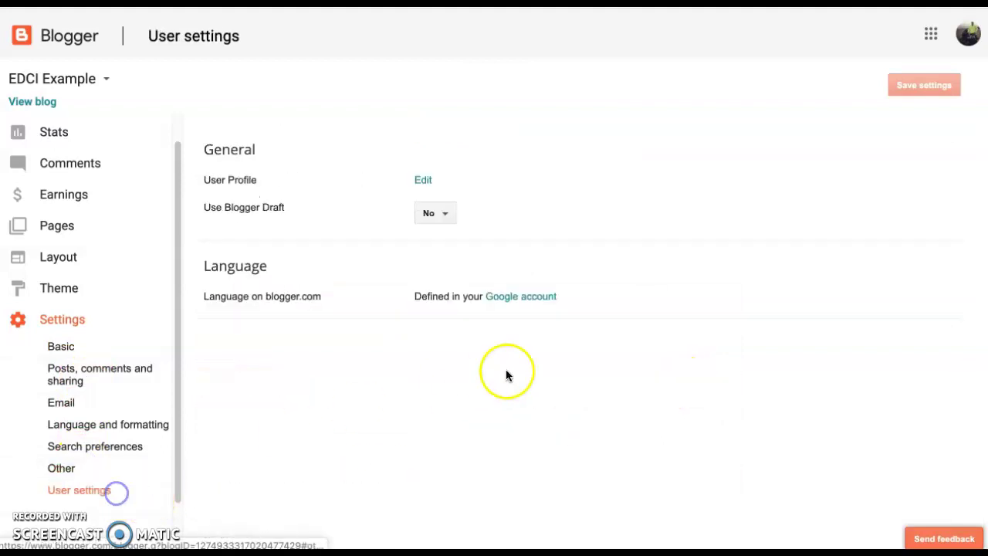
# Open the user profile for editing, review its photo, general and Introduction fields, and save the profile
pyautogui.click(423, 182)
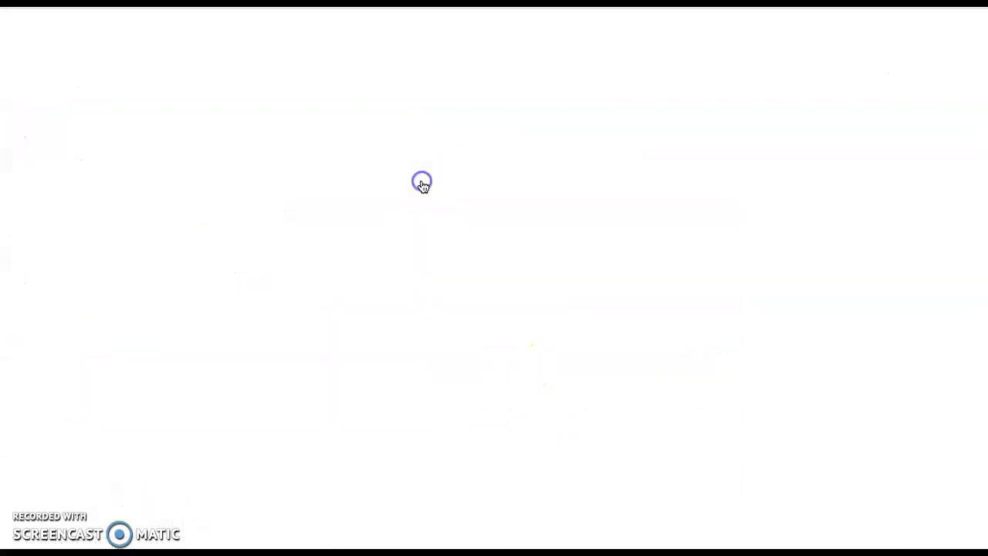
pyautogui.scroll(-5, 653, 336)
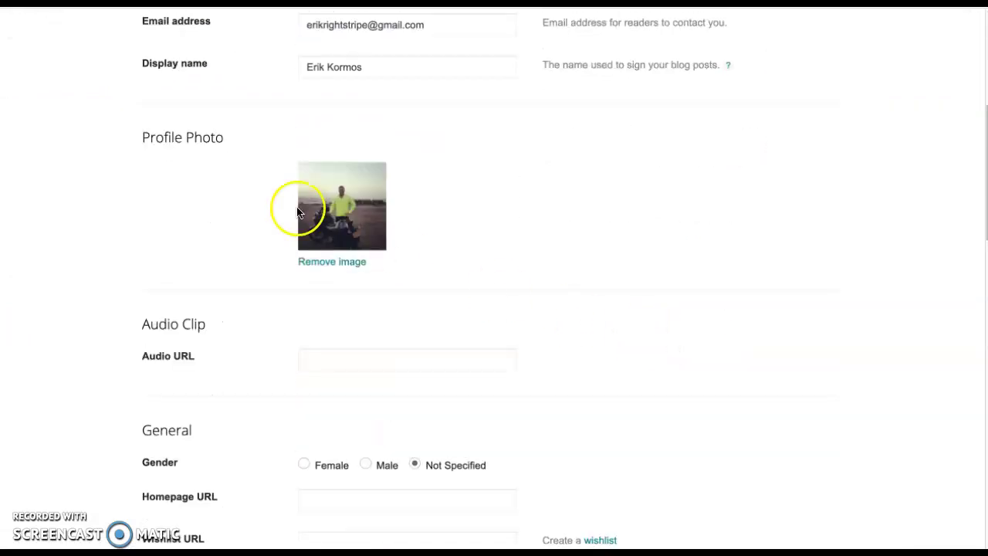
pyautogui.scroll(-1, 689, 338)
pyautogui.scroll(-10, 689, 336)
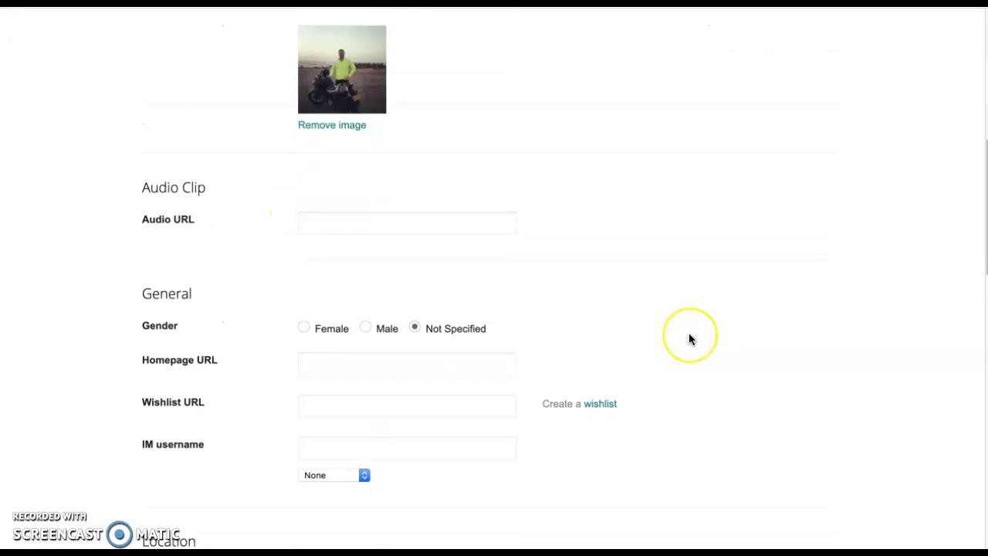
pyautogui.scroll(-3, 688, 336)
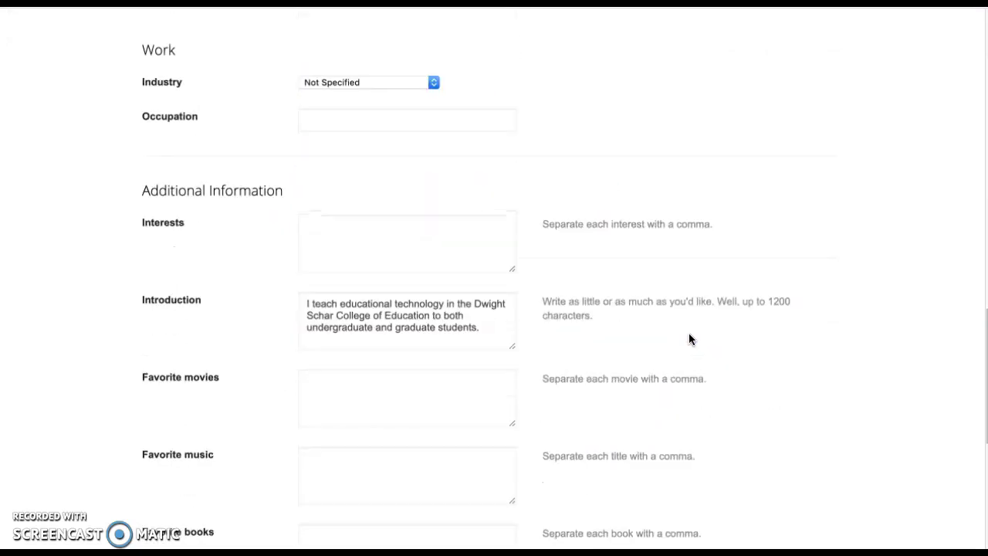
pyautogui.click(432, 250)
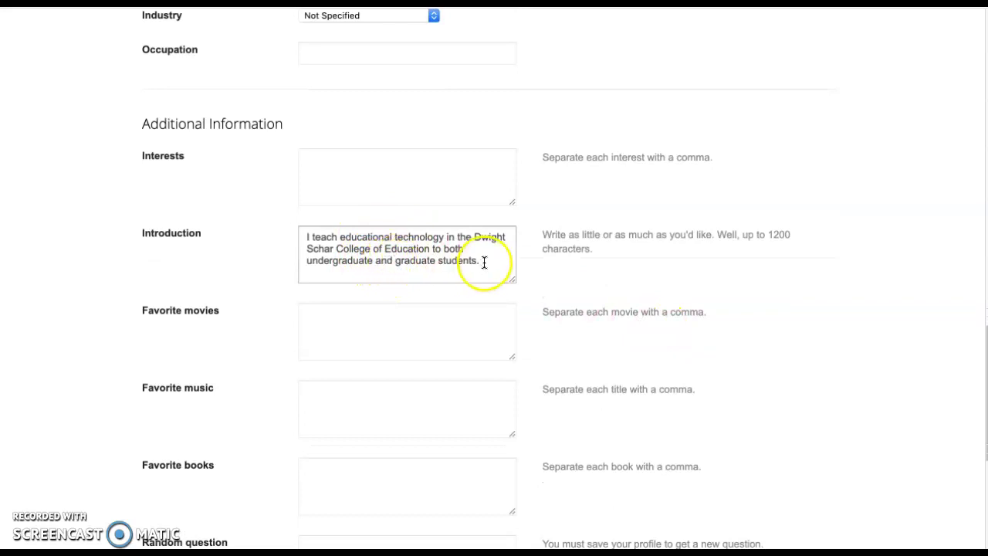
pyautogui.scroll(-4, 482, 260)
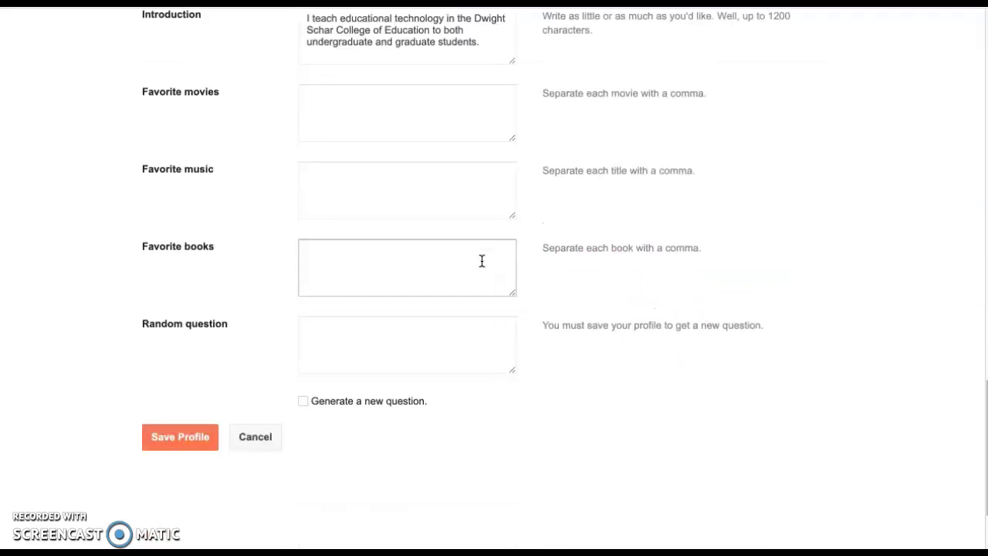
pyautogui.click(199, 442)
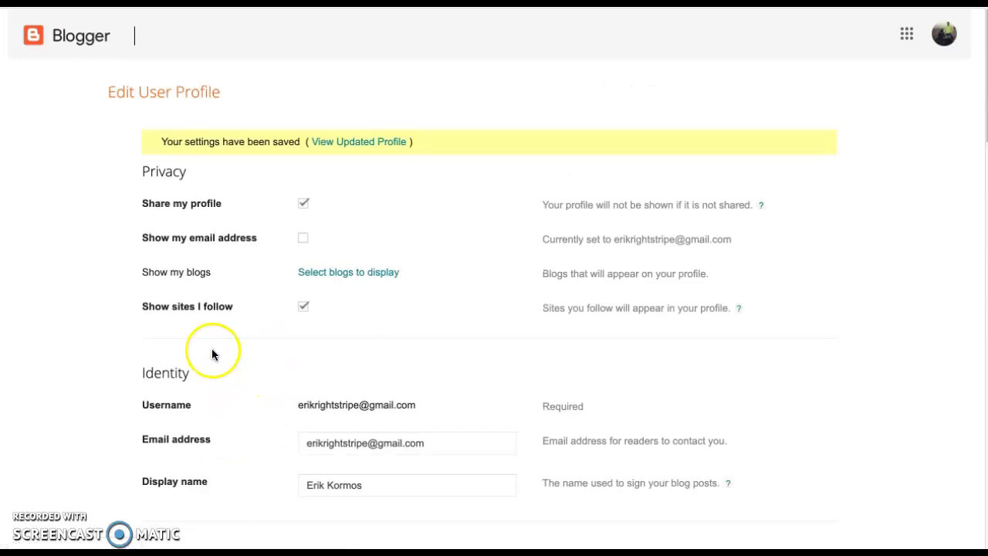
pyautogui.scroll(-20, 250, 199)
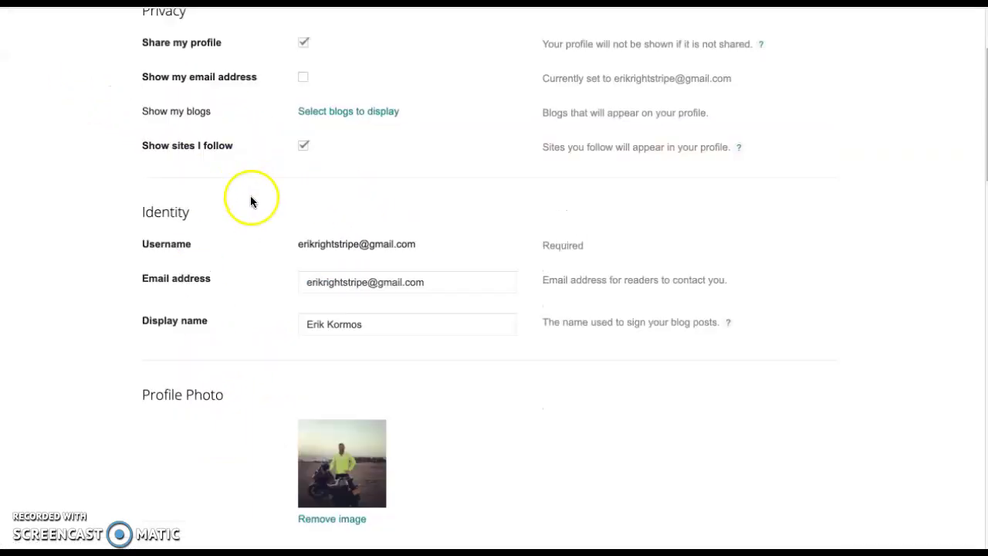
# Return to the blog's management pages and review its layout, theme and Basic settings, including the blog readers permission
pyautogui.click(257, 288)
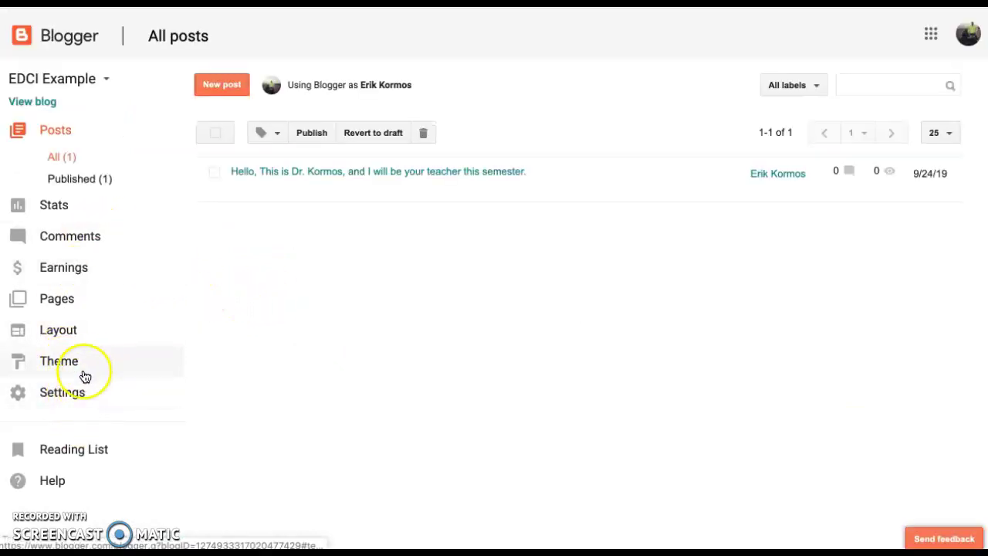
pyautogui.click(70, 330)
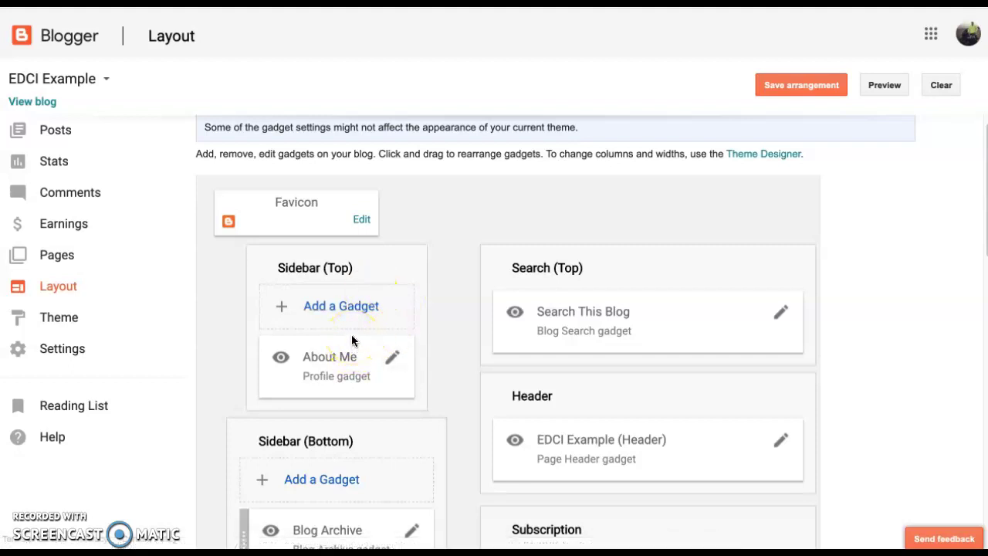
pyautogui.click(67, 317)
pyautogui.click(63, 348)
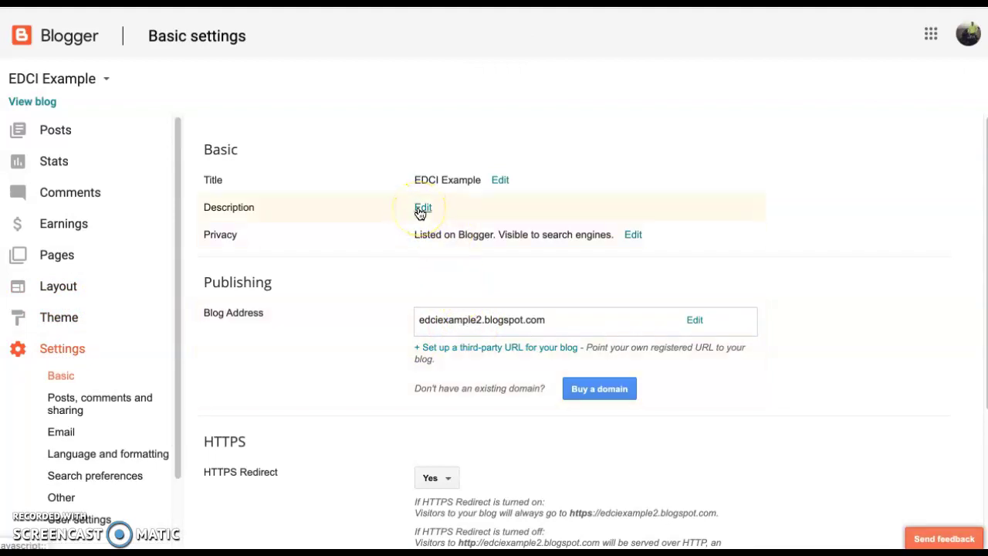
pyautogui.scroll(-3, 332, 328)
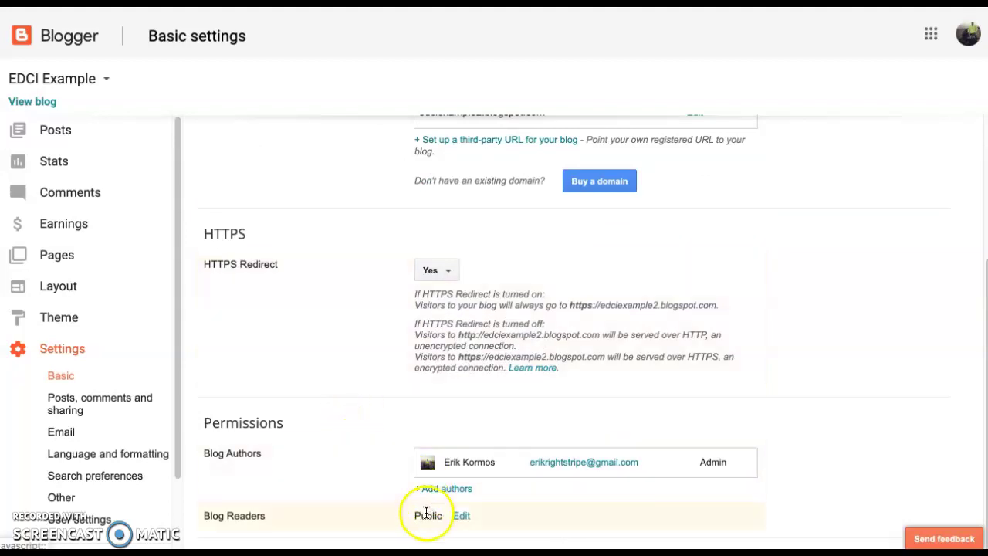
pyautogui.click(463, 520)
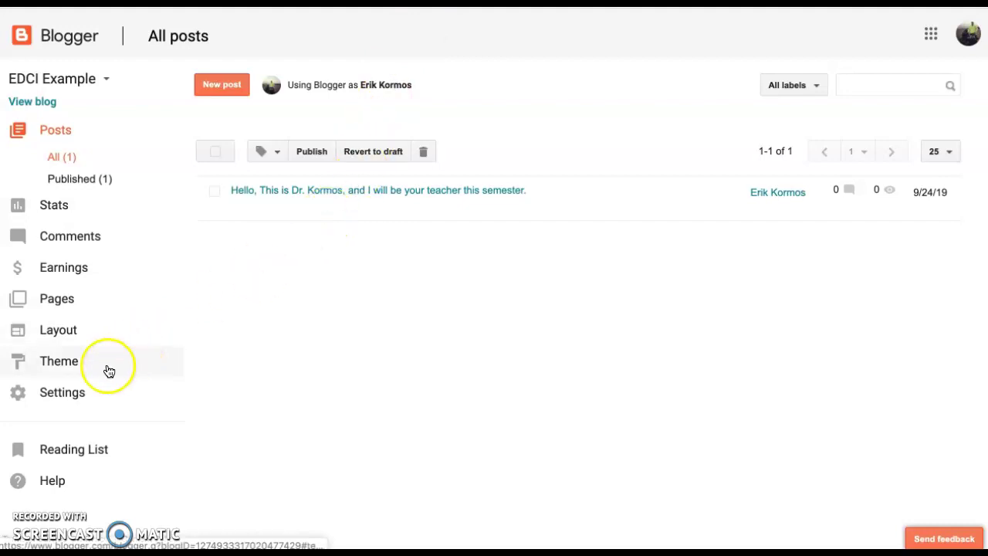
# Examine the posts, comments and sharing settings, including who can comment and the comment moderation options
pyautogui.click(80, 390)
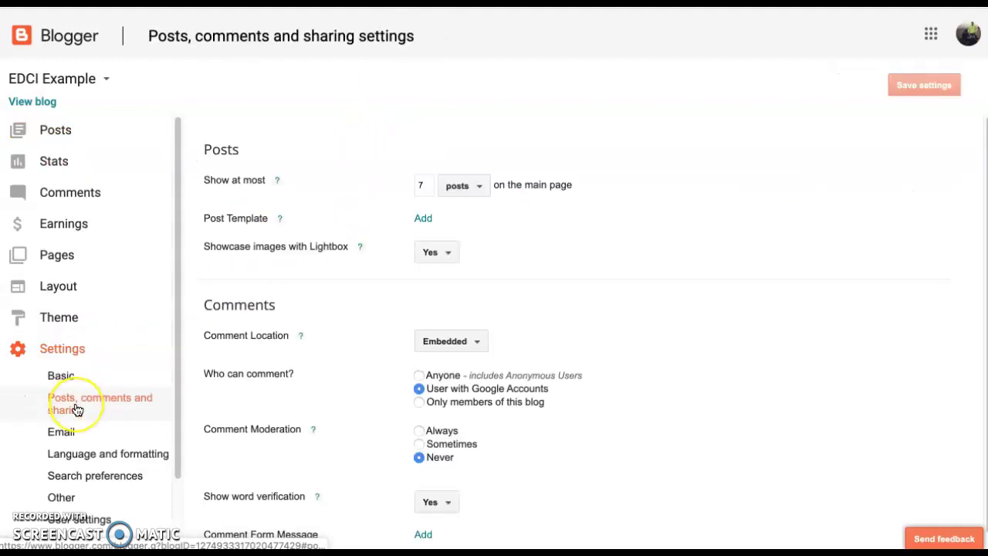
pyautogui.click(77, 409)
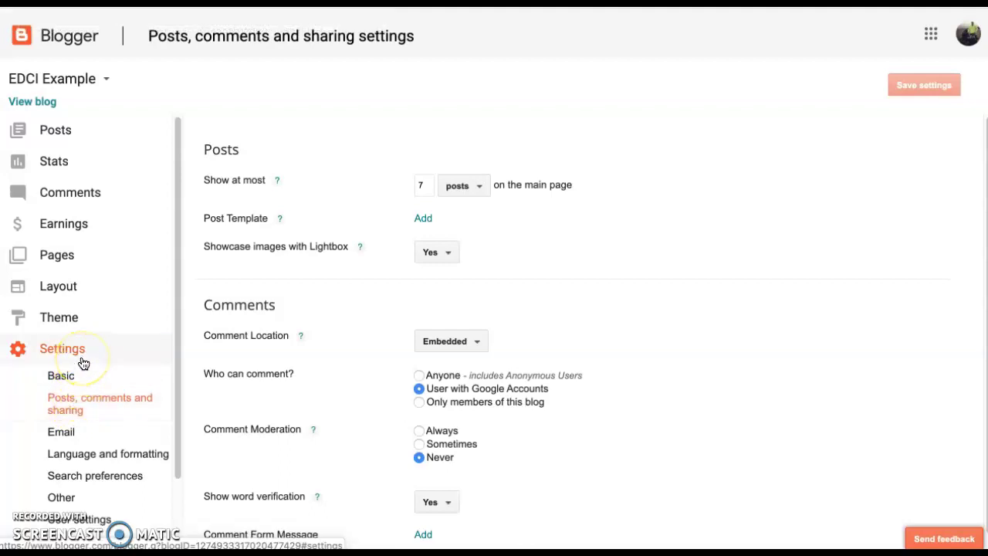
pyautogui.scroll(-1, 705, 422)
pyautogui.scroll(-1, 705, 425)
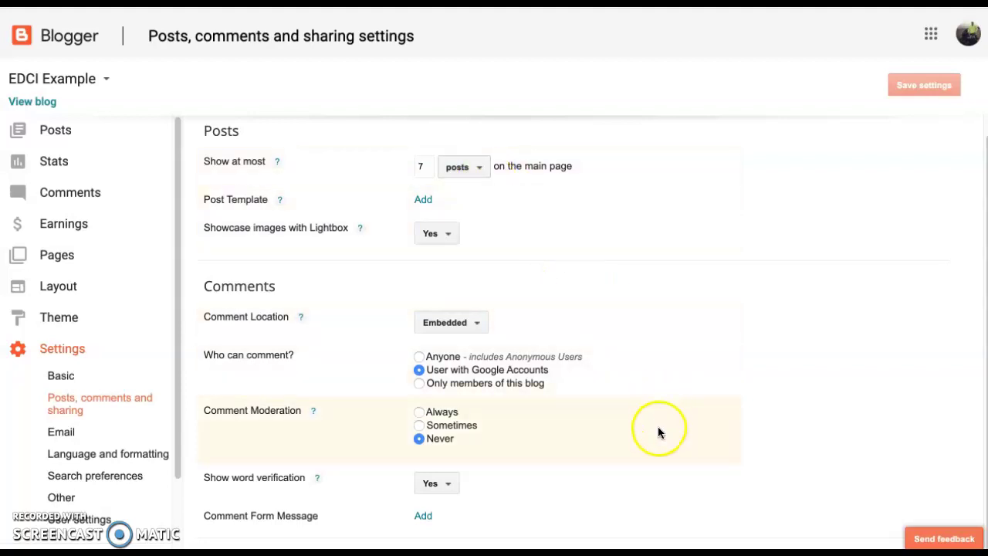
pyautogui.click(434, 370)
pyautogui.click(423, 419)
pyautogui.click(418, 416)
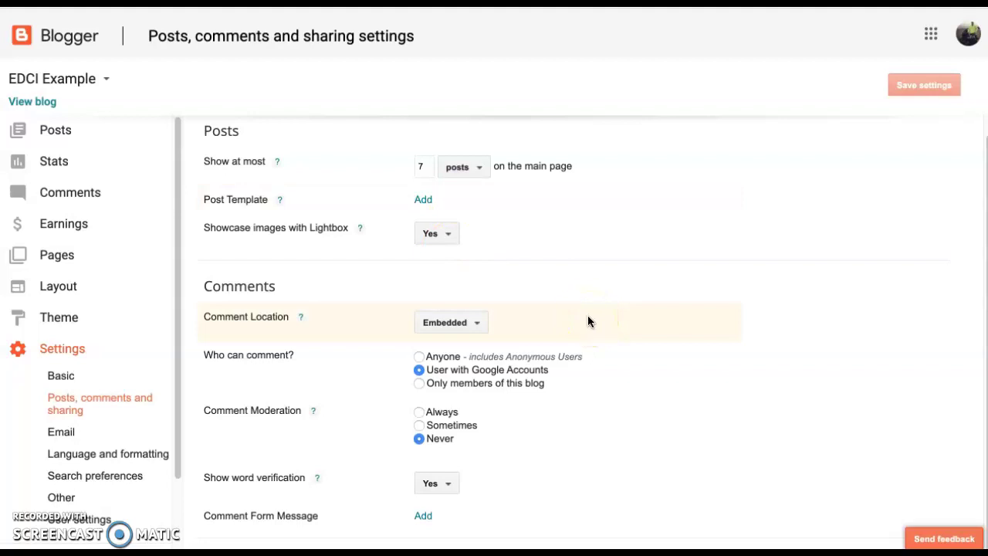
pyautogui.scroll(1, 376, 344)
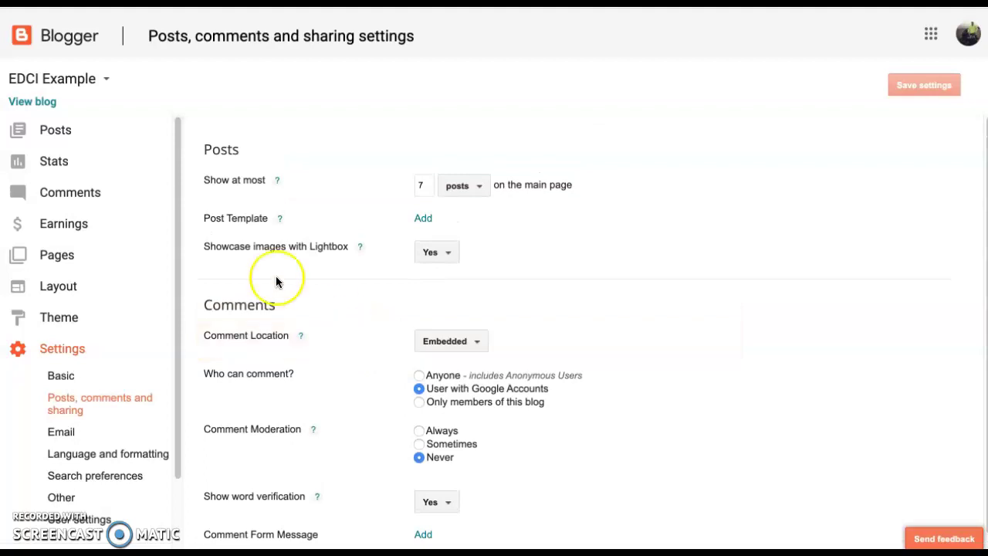
# View the live blog from the posts list, checking its sidebar profile and the first post's photo and text
pyautogui.click(56, 132)
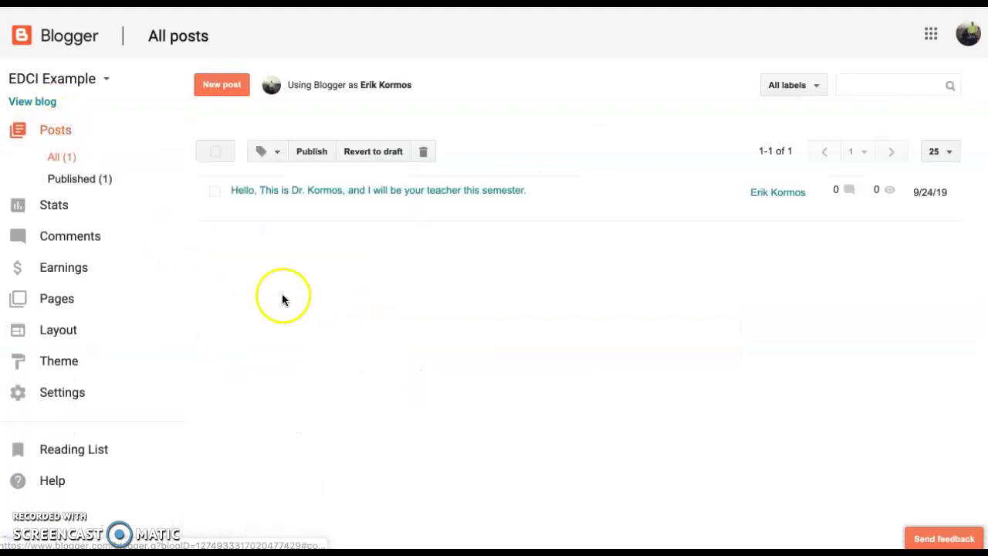
pyautogui.click(23, 101)
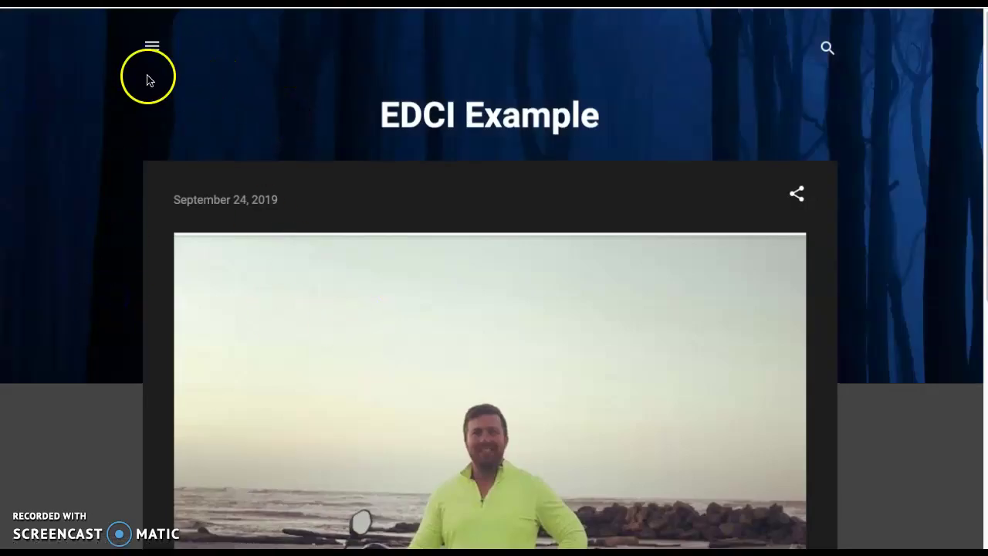
pyautogui.click(152, 49)
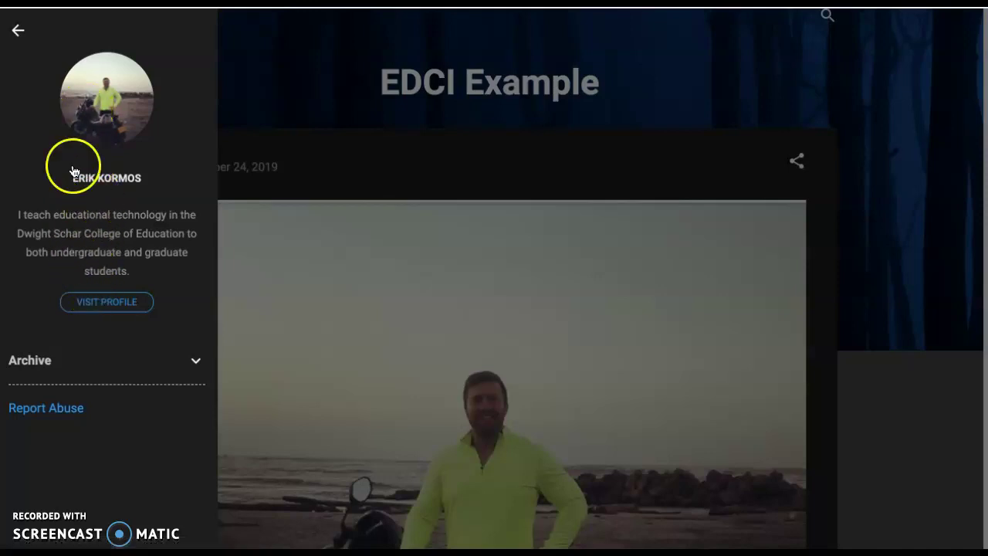
pyautogui.click(20, 33)
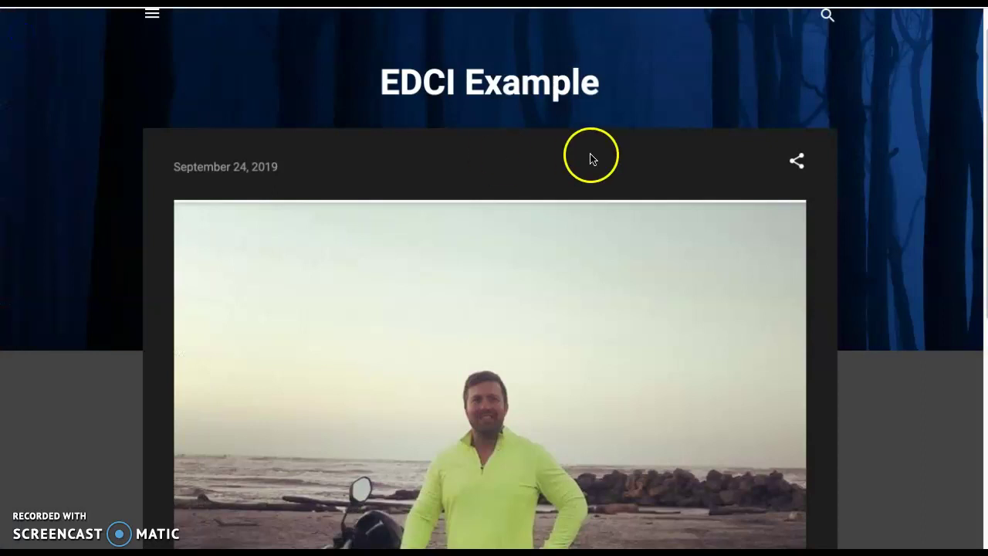
pyautogui.click(475, 3)
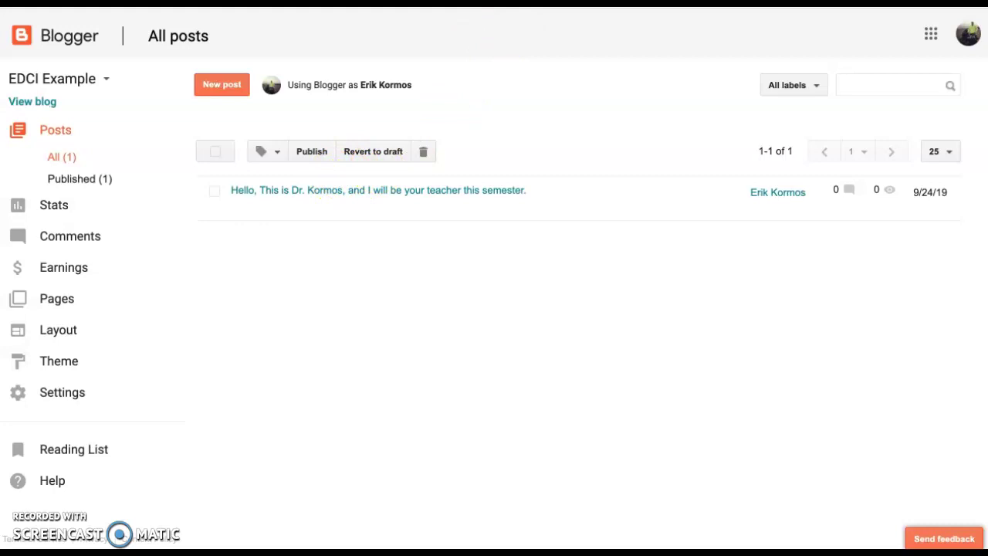
pyautogui.click(475, 3)
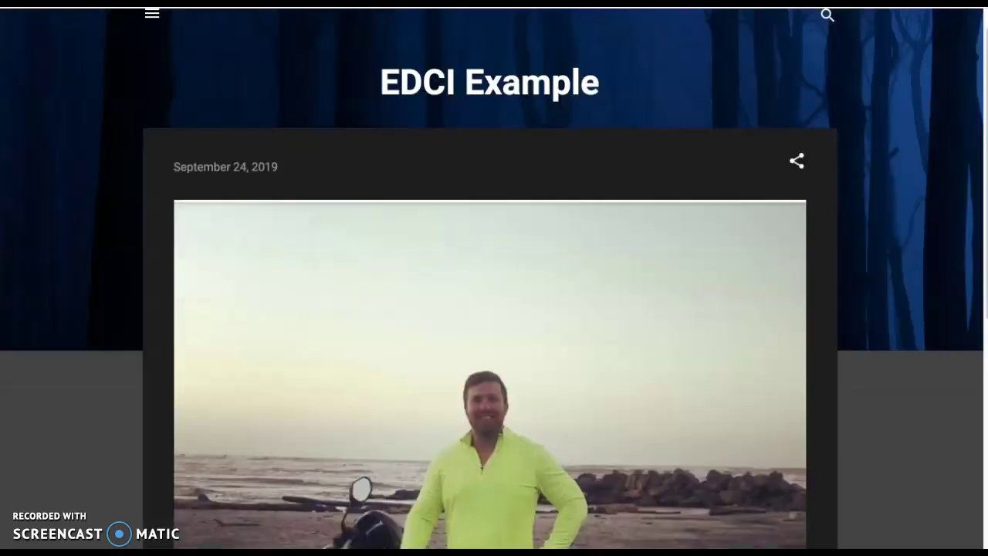
pyautogui.scroll(-5, 498, 367)
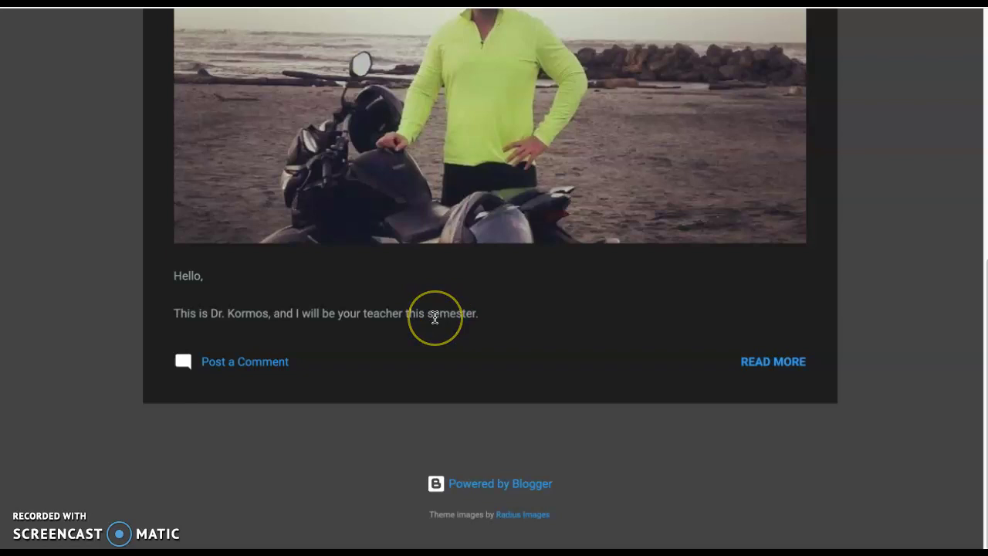
# Publish a new untitled post reading "Tonight's homework is...." and open the live blog
pyautogui.hotkey('ctrl', 'shift', 'Tab')
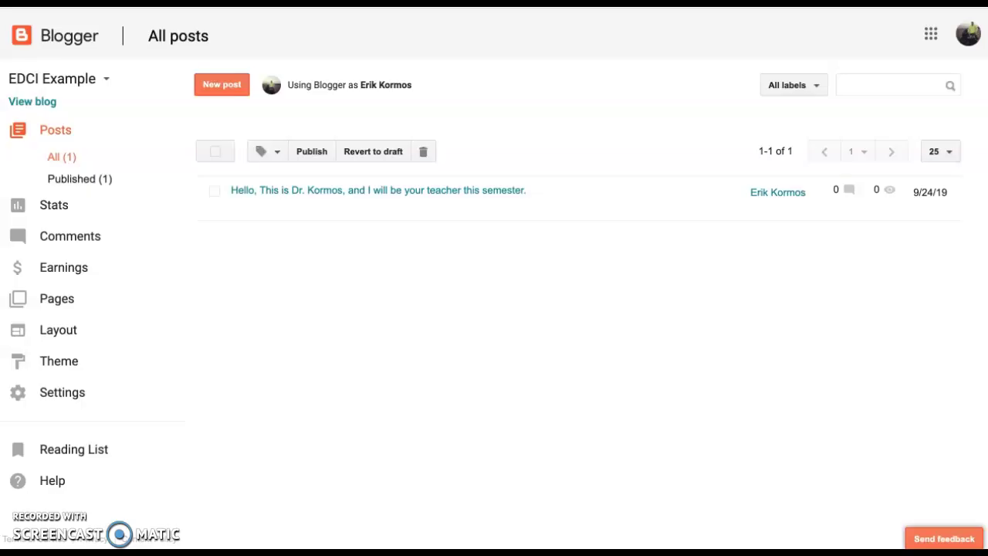
pyautogui.click(226, 93)
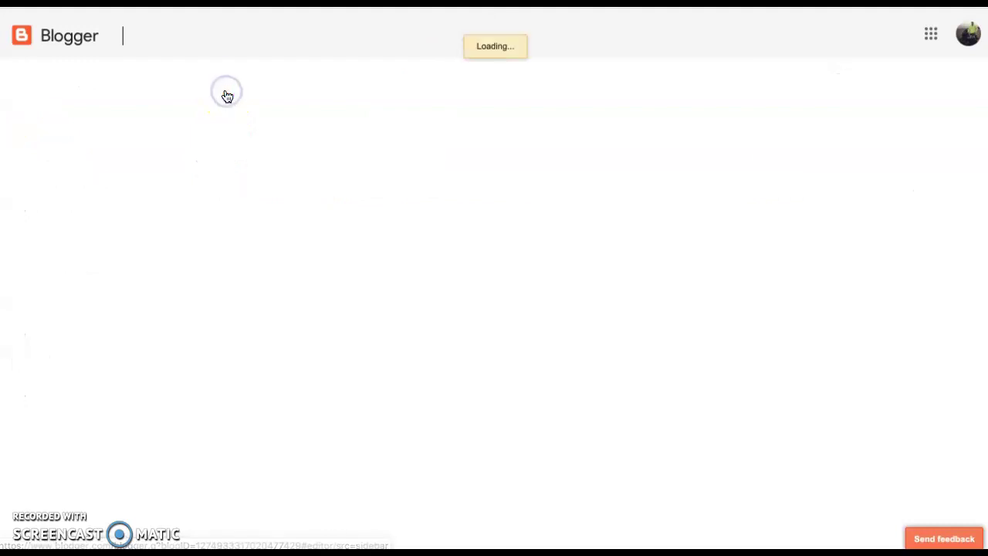
pyautogui.click(242, 173)
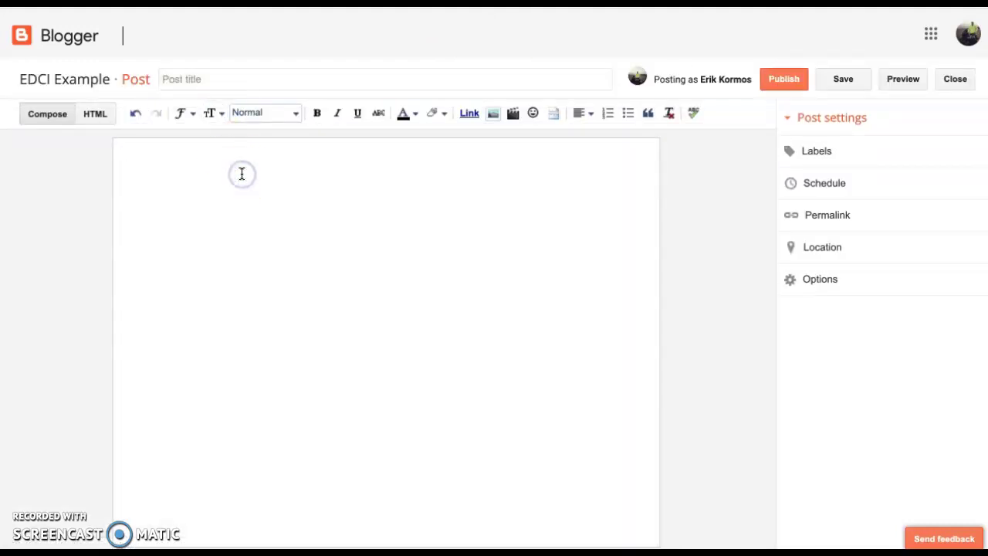
pyautogui.write("Tonight's homework is....")
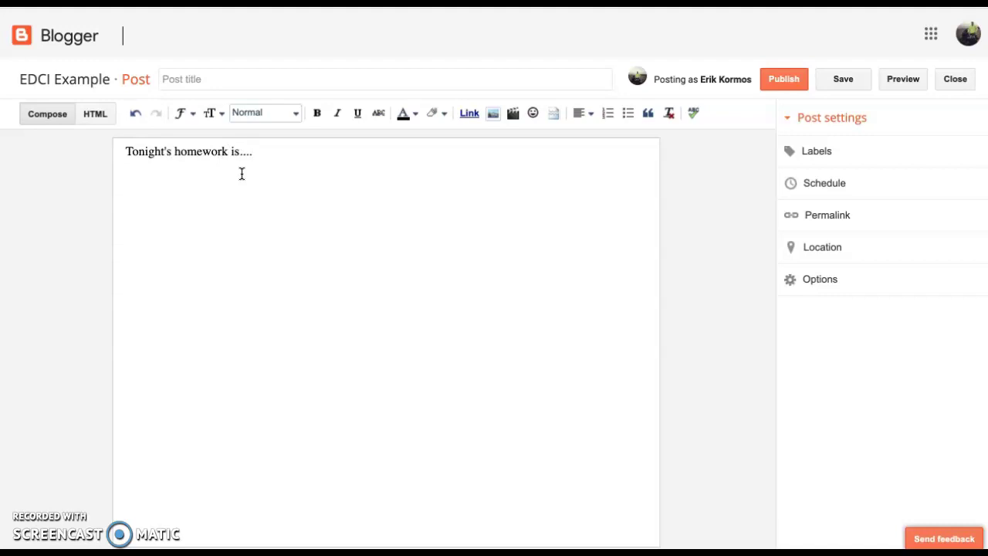
pyautogui.click(843, 85)
pyautogui.click(786, 78)
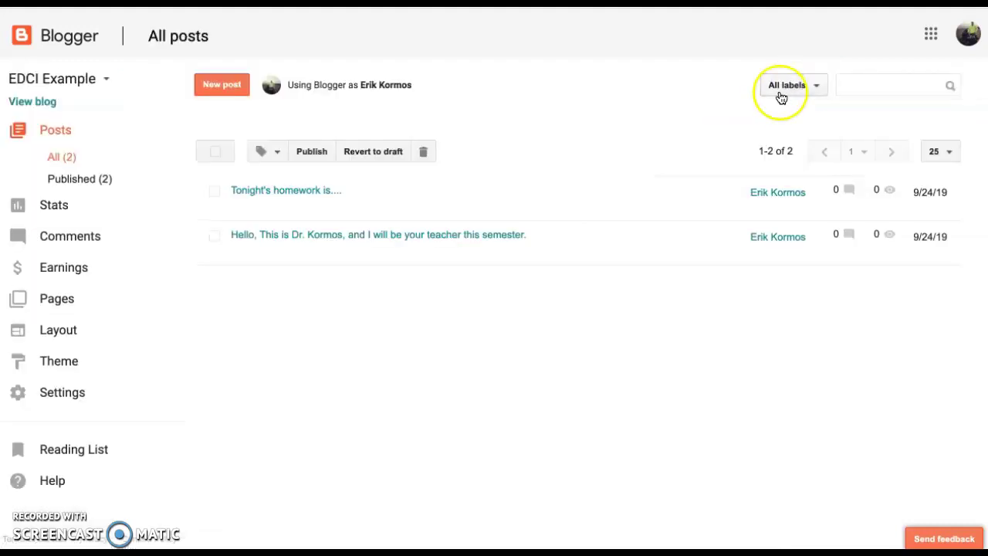
pyautogui.click(39, 102)
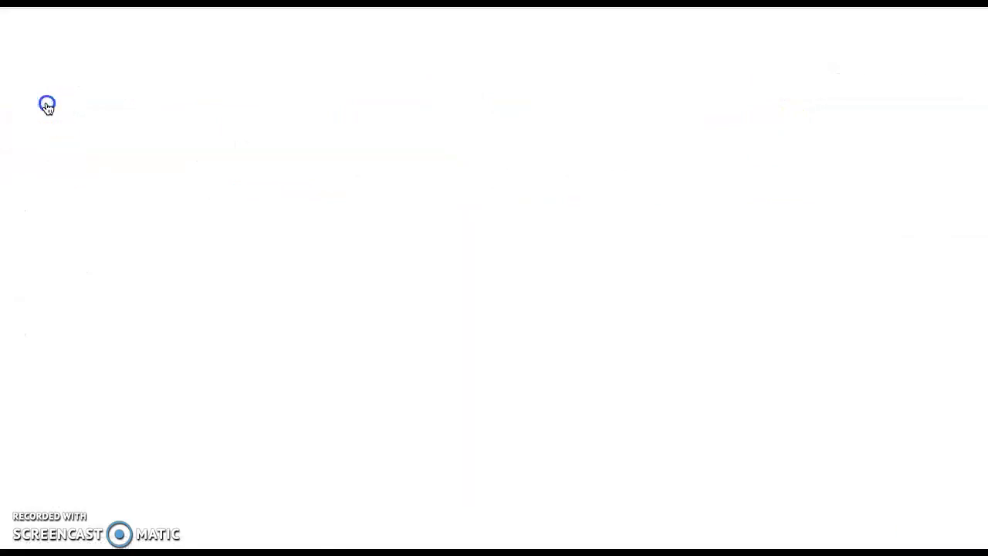